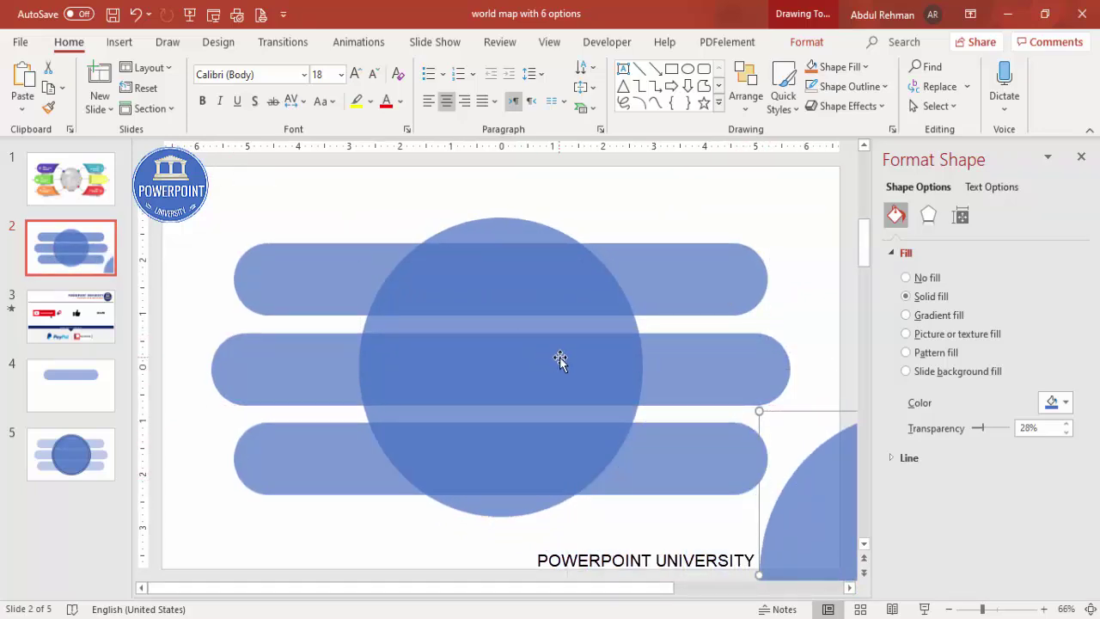
Select the three rounded bars and the large circle together for shape formatting
left_click(306, 276)
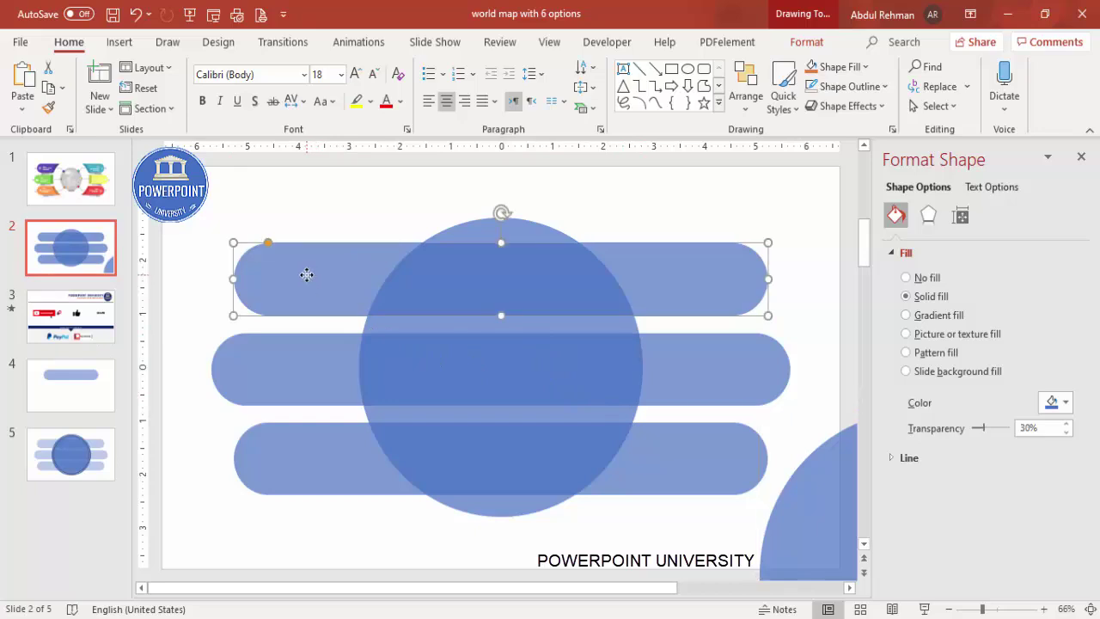
left_click(296, 357, "shift")
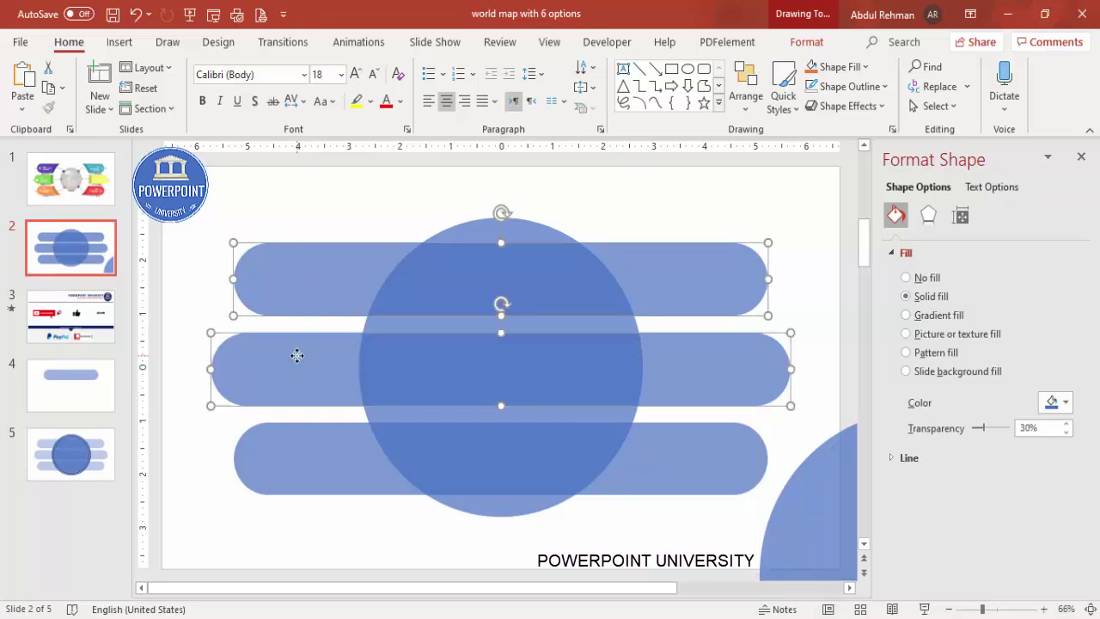
left_click(308, 464, "shift")
left_click(514, 235, "shift")
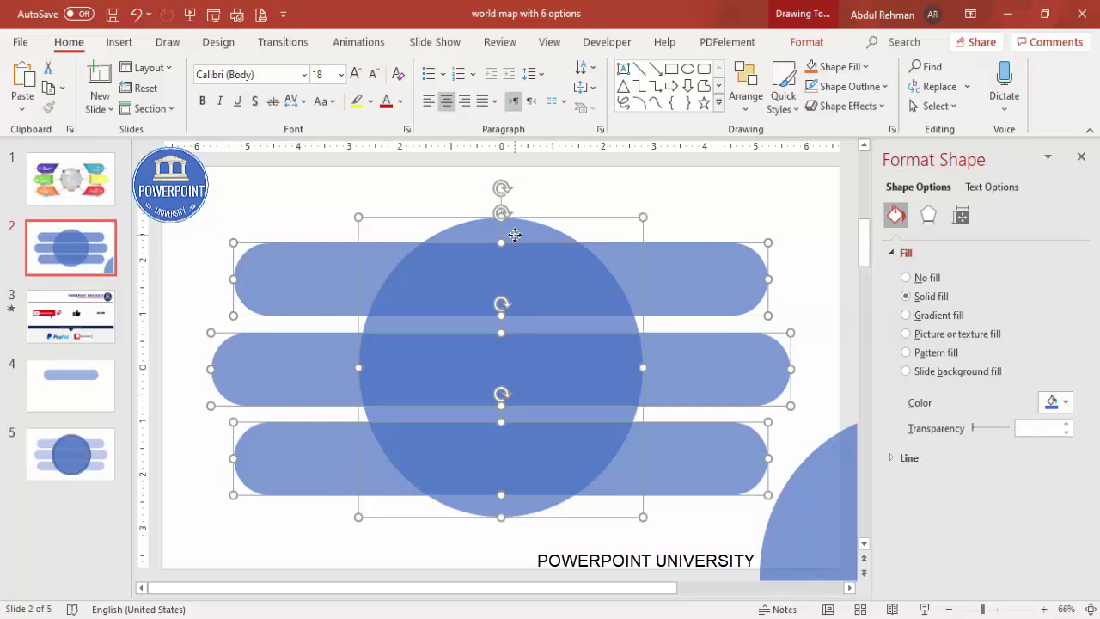
left_click(808, 44)
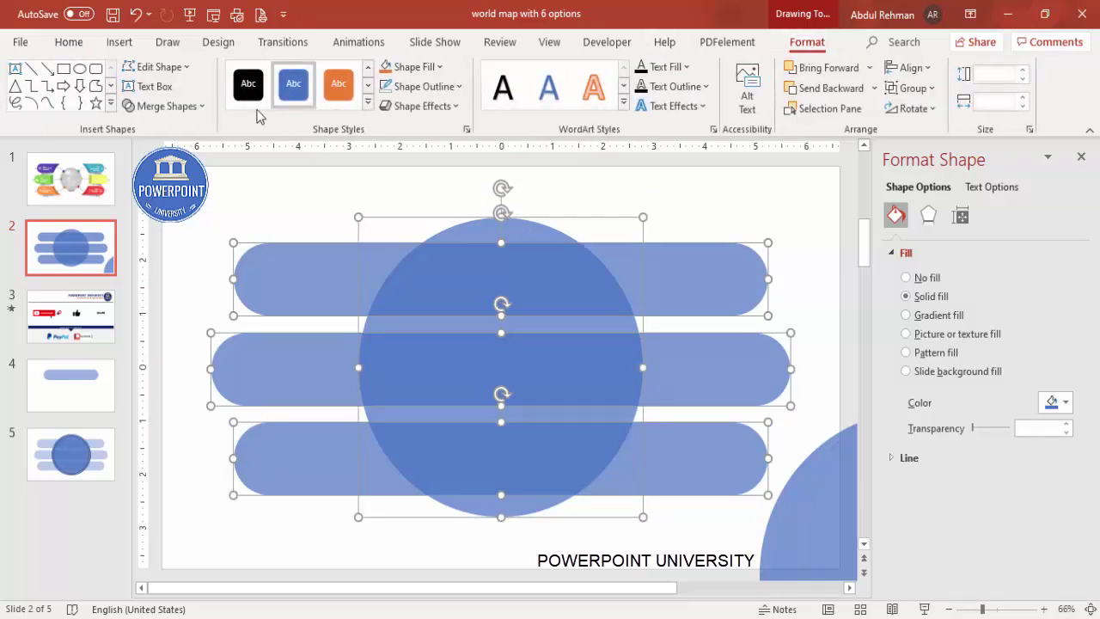
Fragment the bars and circle, then delete the circle pieces lying between the bars
left_click(197, 108)
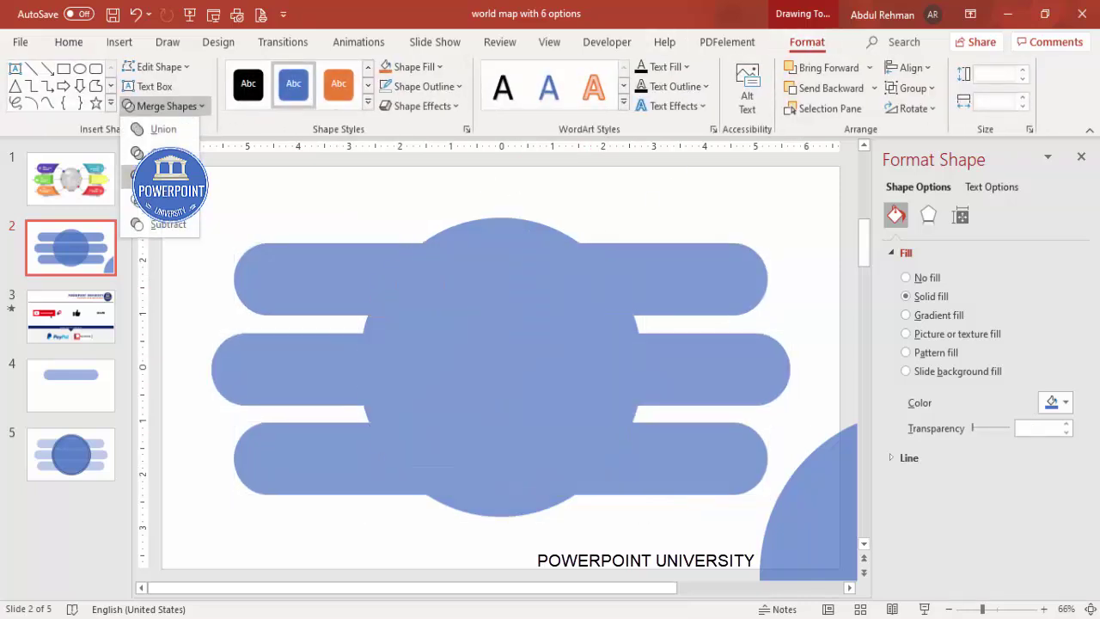
key("Escape")
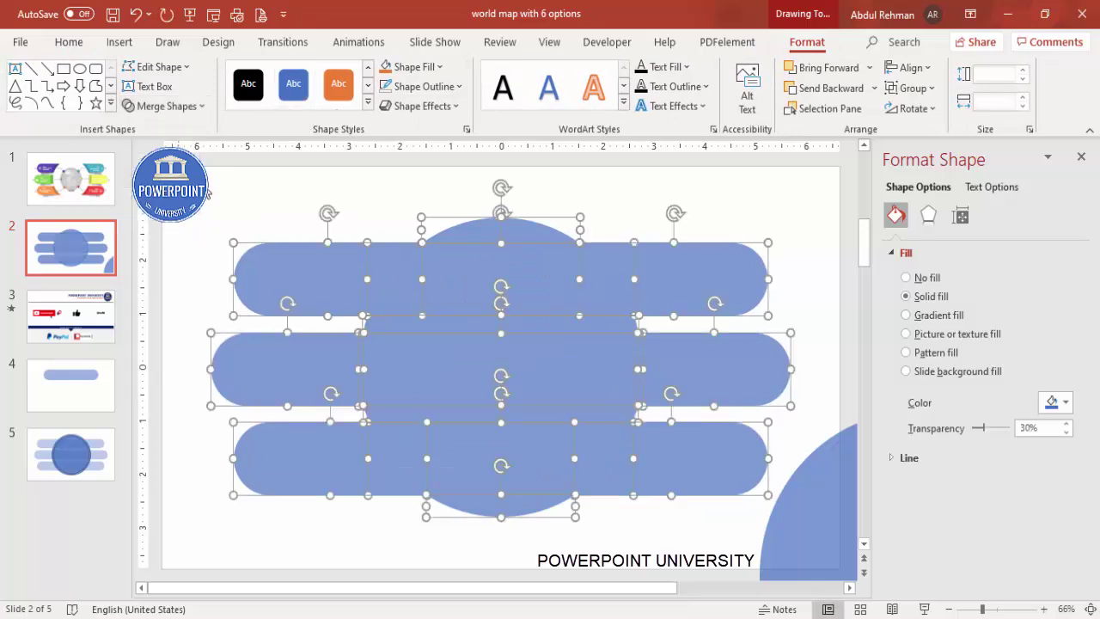
left_click(288, 201)
left_click(491, 231)
left_click_drag(491, 234, 484, 265)
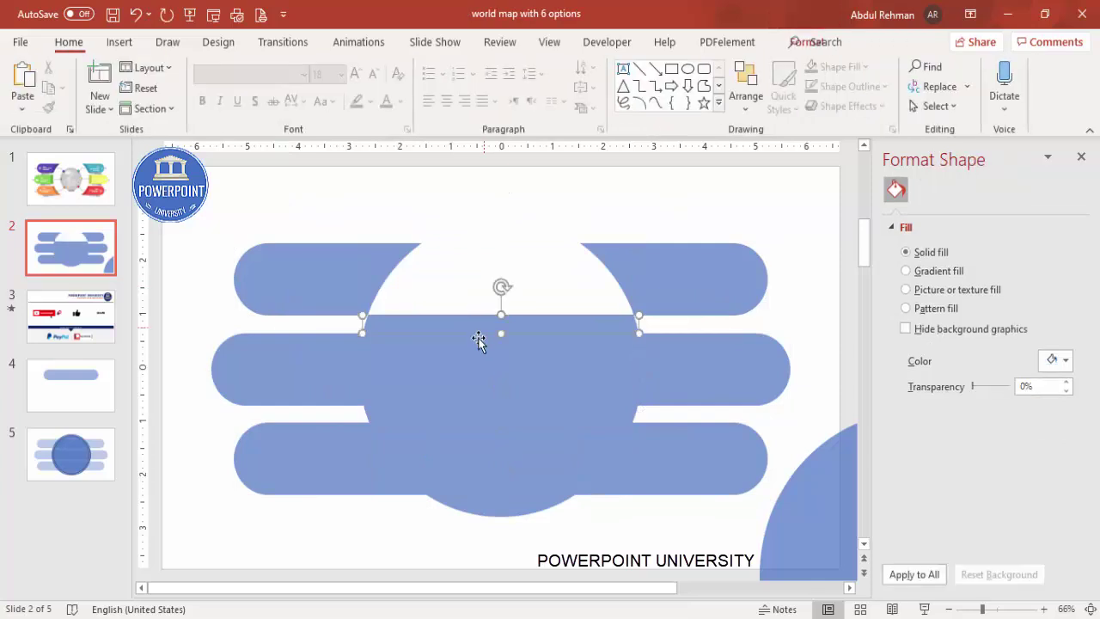
left_click(475, 350)
left_click(489, 474)
left_click(496, 499)
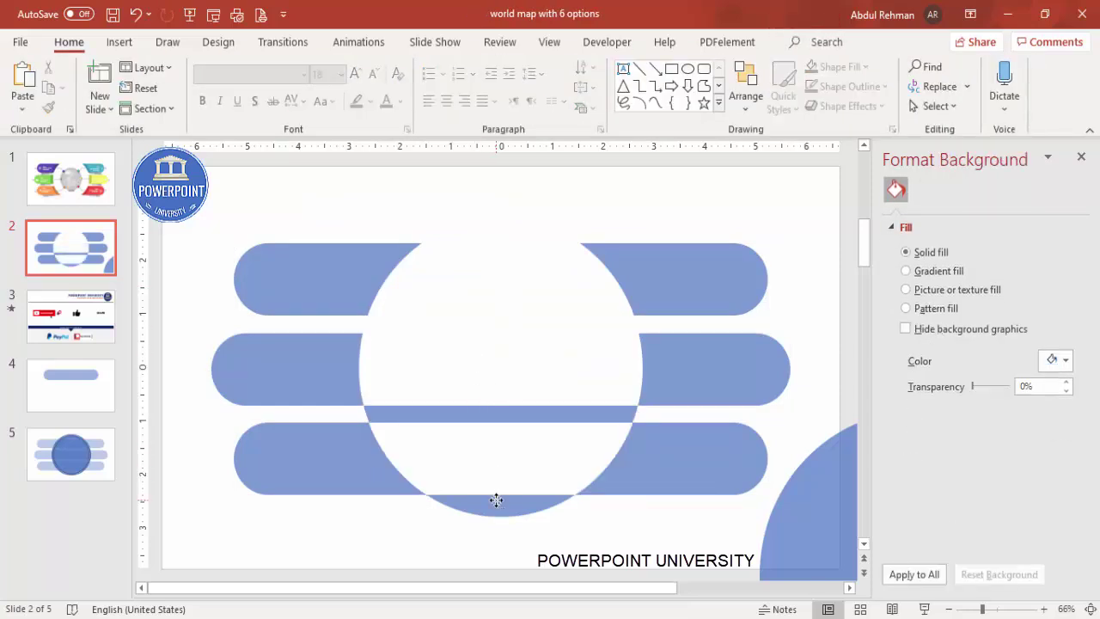
left_click(516, 405)
key("Delete")
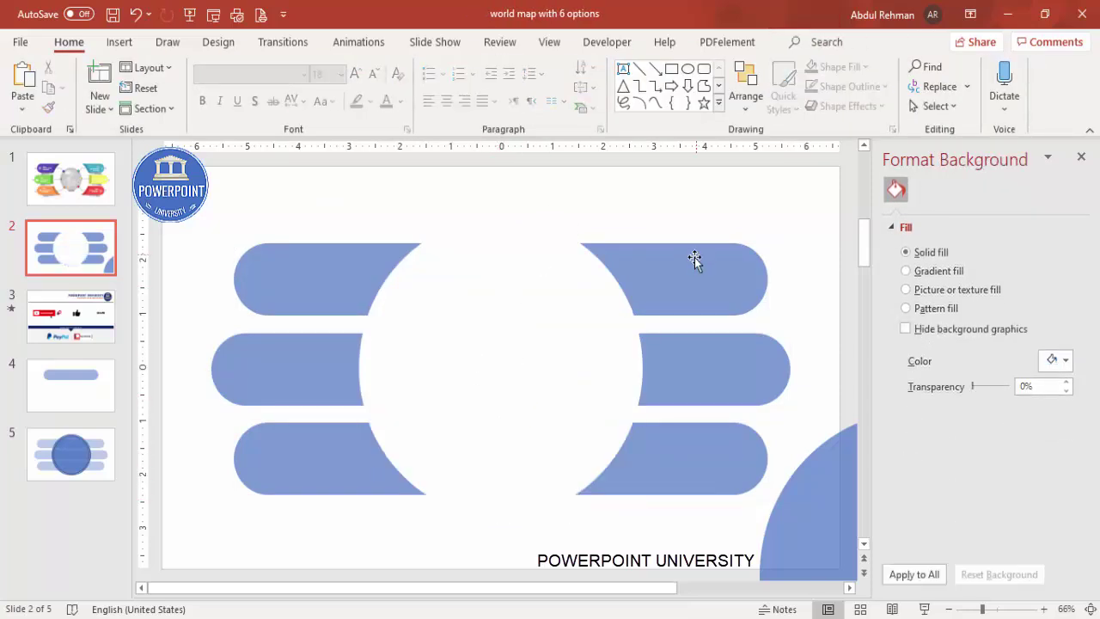
left_click_drag(680, 266, 732, 260)
Undo the accidental move of the top-right piece and check the six bar pieces
key("ctrl+z")
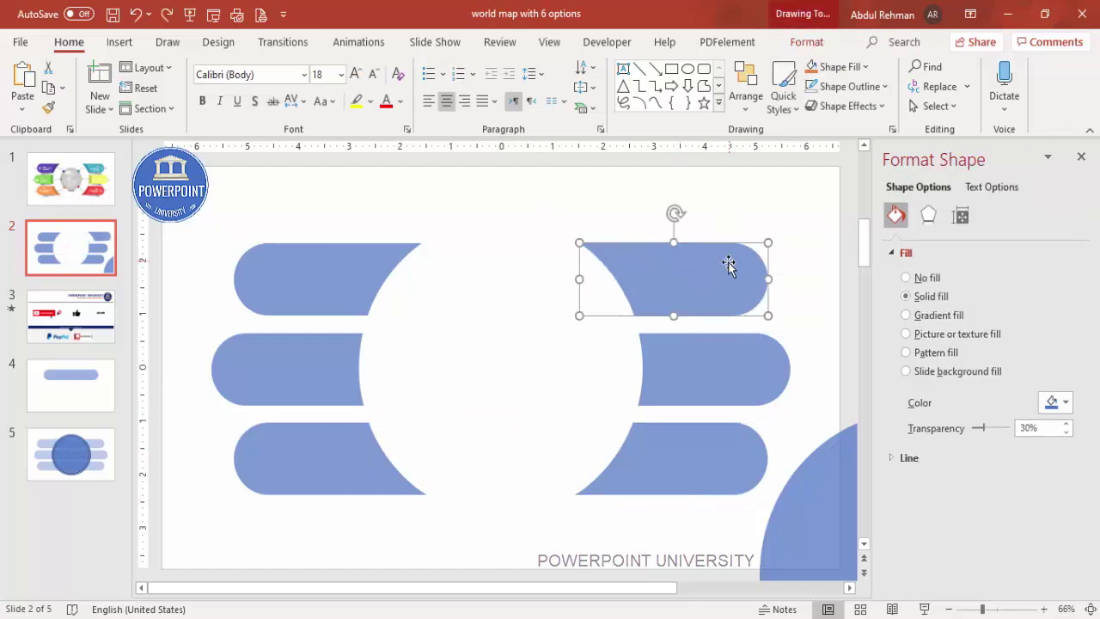
left_click(348, 266)
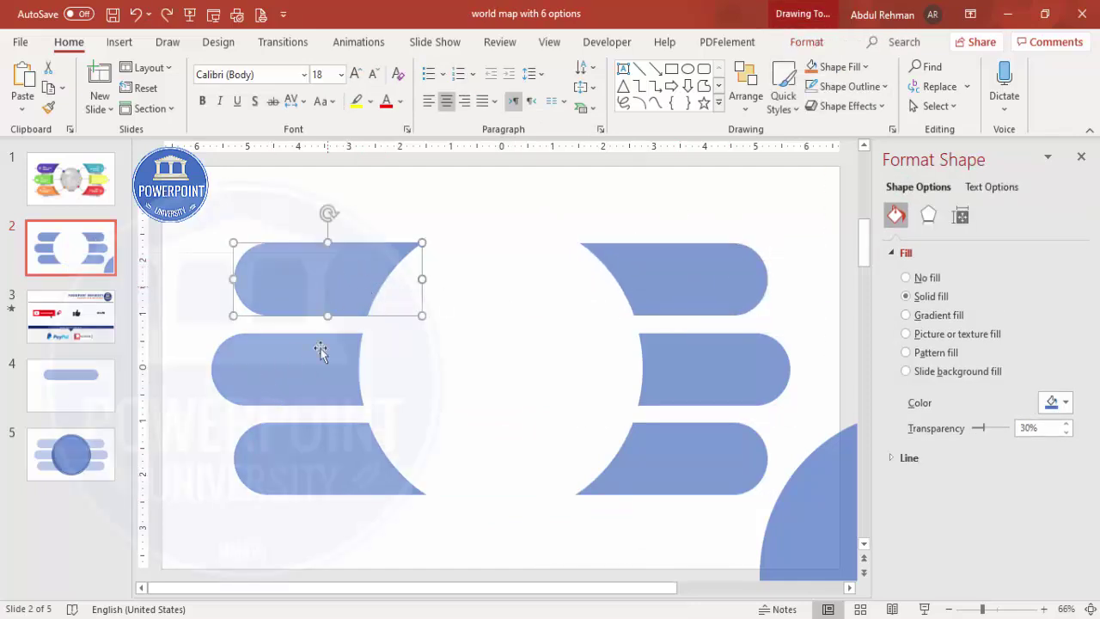
left_click(318, 368)
left_click(327, 456)
left_click(685, 432)
left_click(677, 368)
left_click(668, 288)
left_click(515, 204)
left_click(309, 270)
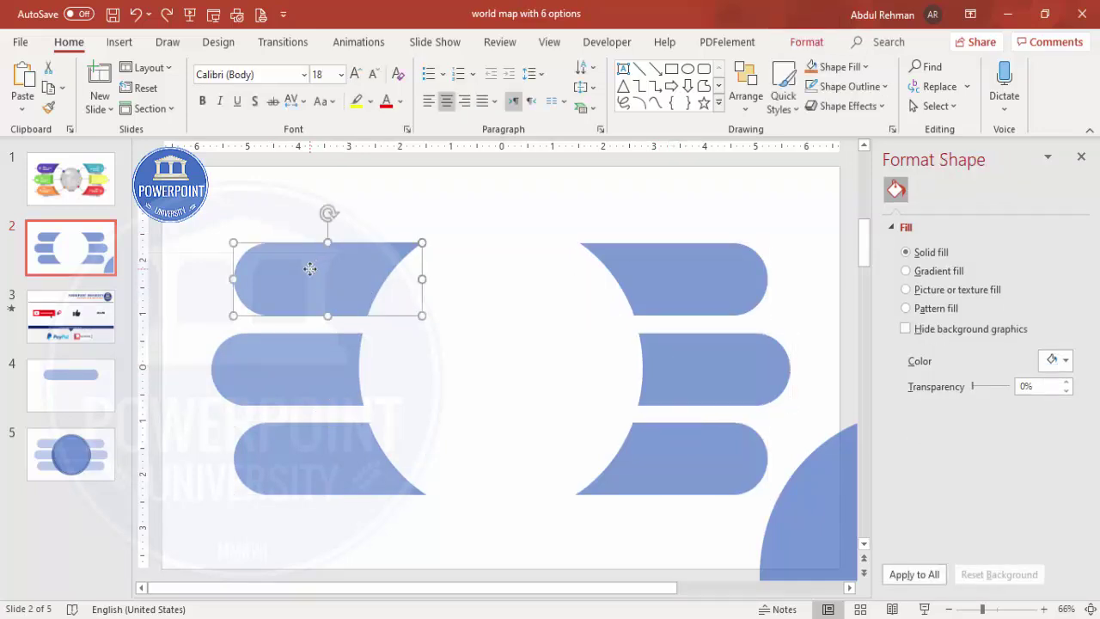
left_click(495, 208)
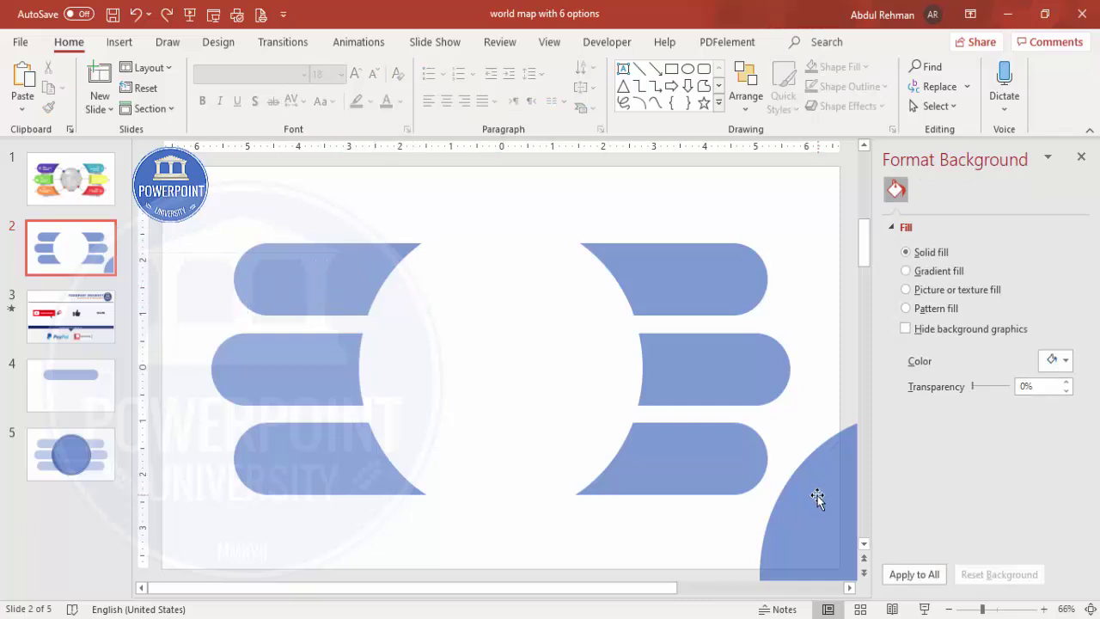
Fill the top-left bar piece purple and the top-right piece aqua
left_click(346, 295)
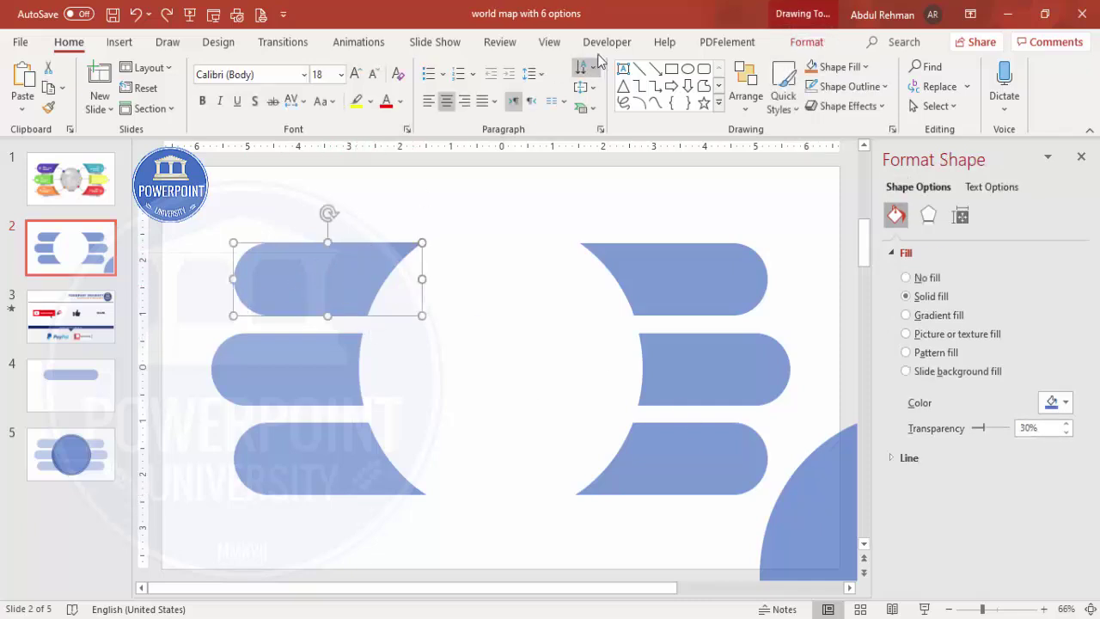
left_click(838, 66)
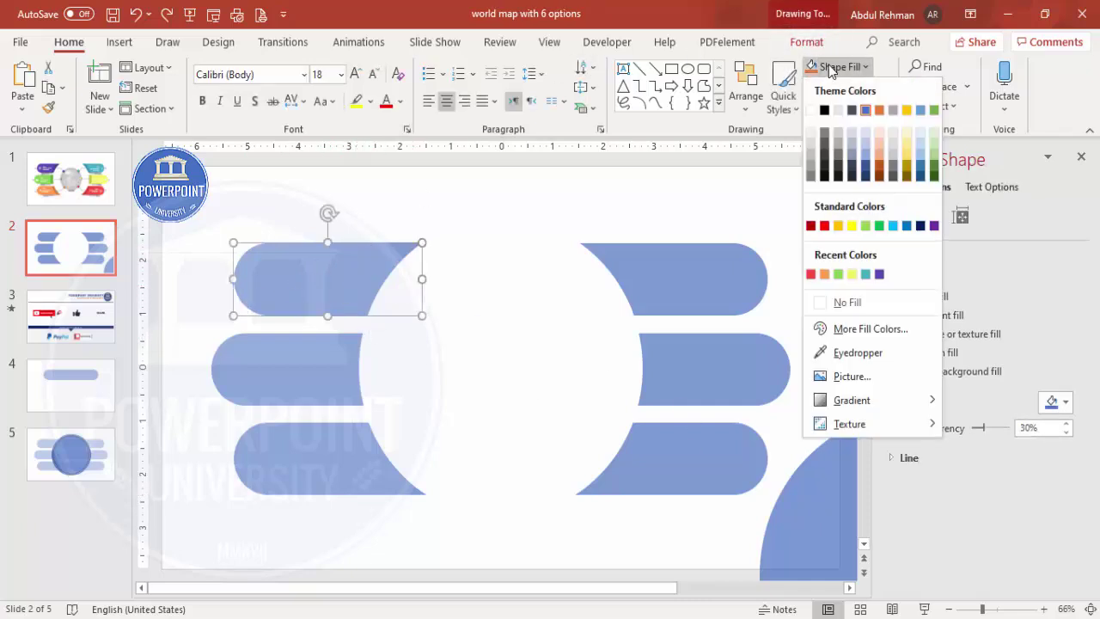
left_click(879, 274)
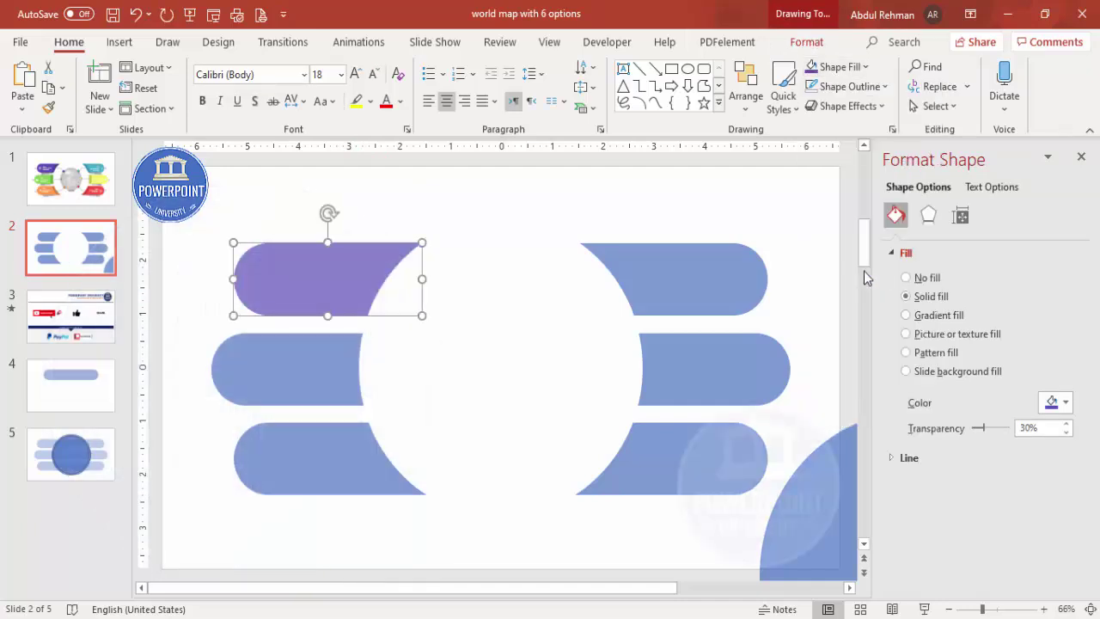
left_click(675, 280)
left_click(835, 66)
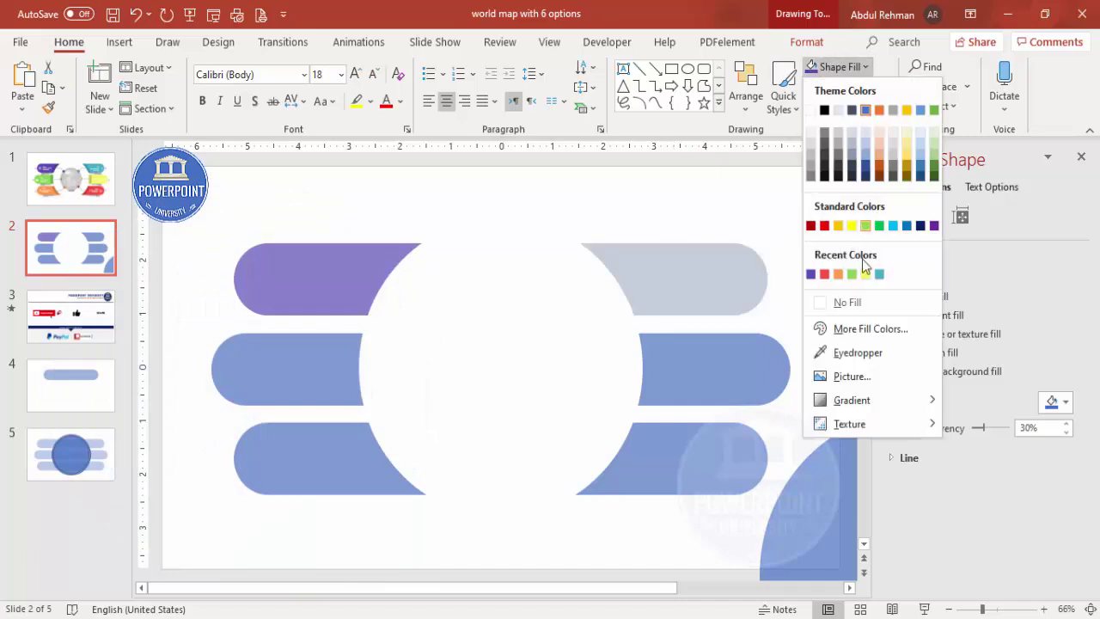
left_click(880, 274)
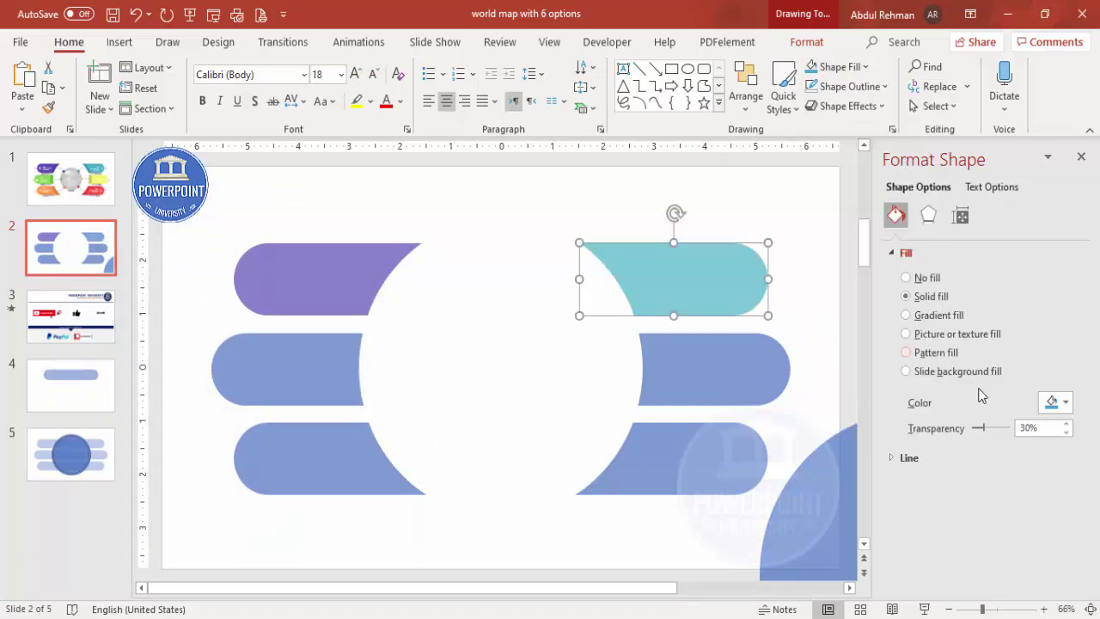
Select all six bar pieces together
left_click(362, 277, "shift")
left_click(357, 366, "shift")
left_click(732, 366, "shift")
left_click(685, 456, "shift")
left_click(342, 459, "shift")
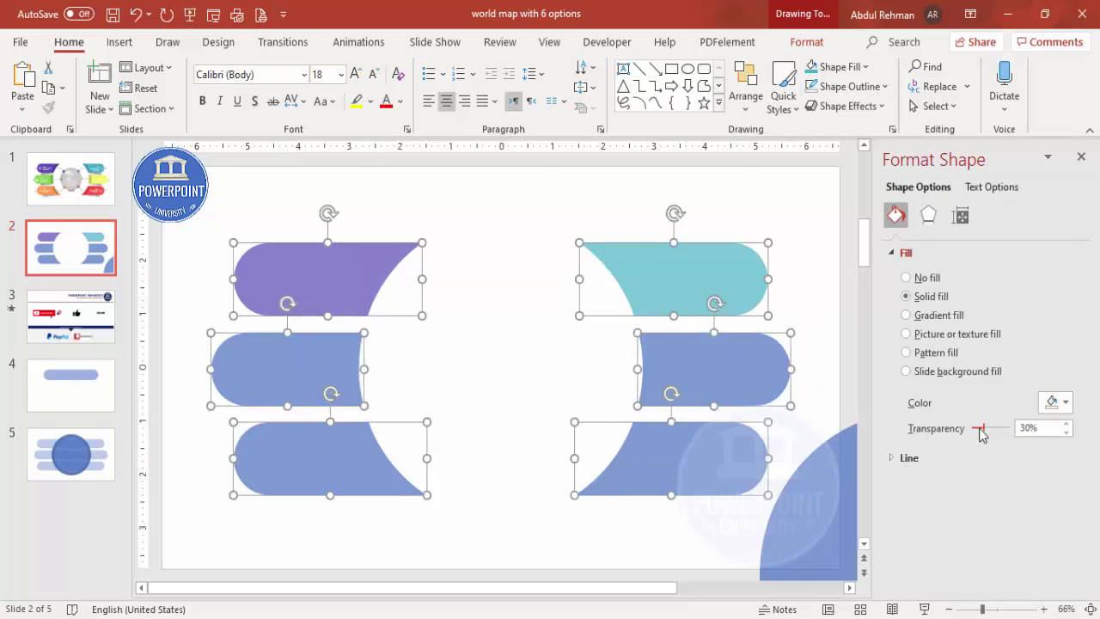
Set the six pieces to 0% transparency, then fill middle-left green and middle-right orange
left_click_drag(985, 434, 972, 428)
left_click(589, 240)
left_click(293, 376)
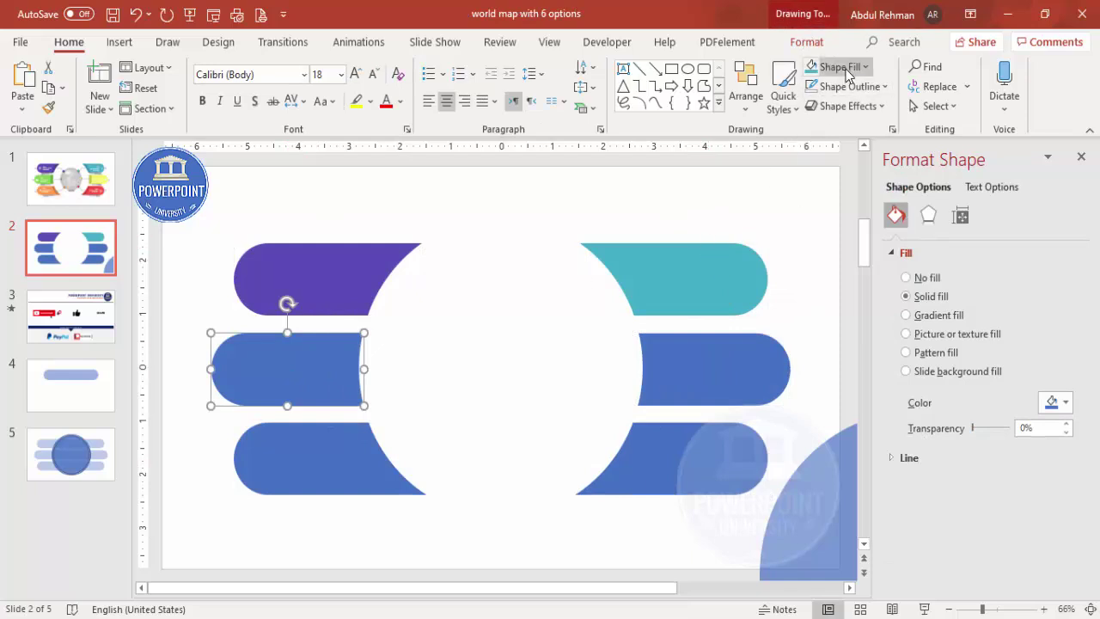
left_click(833, 66)
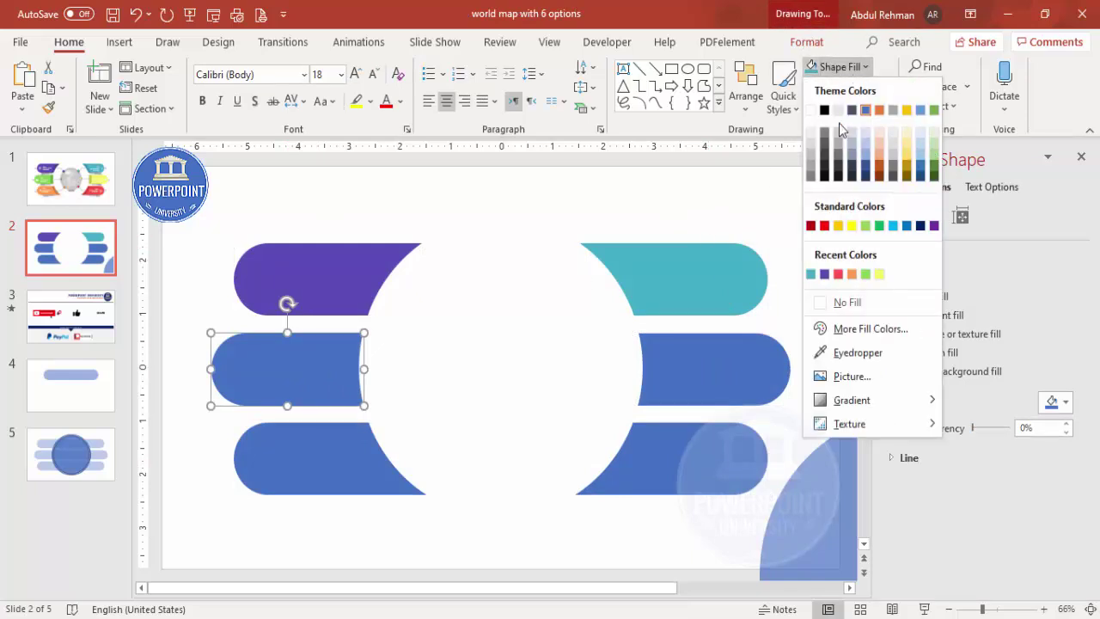
left_click(864, 274)
left_click(662, 344)
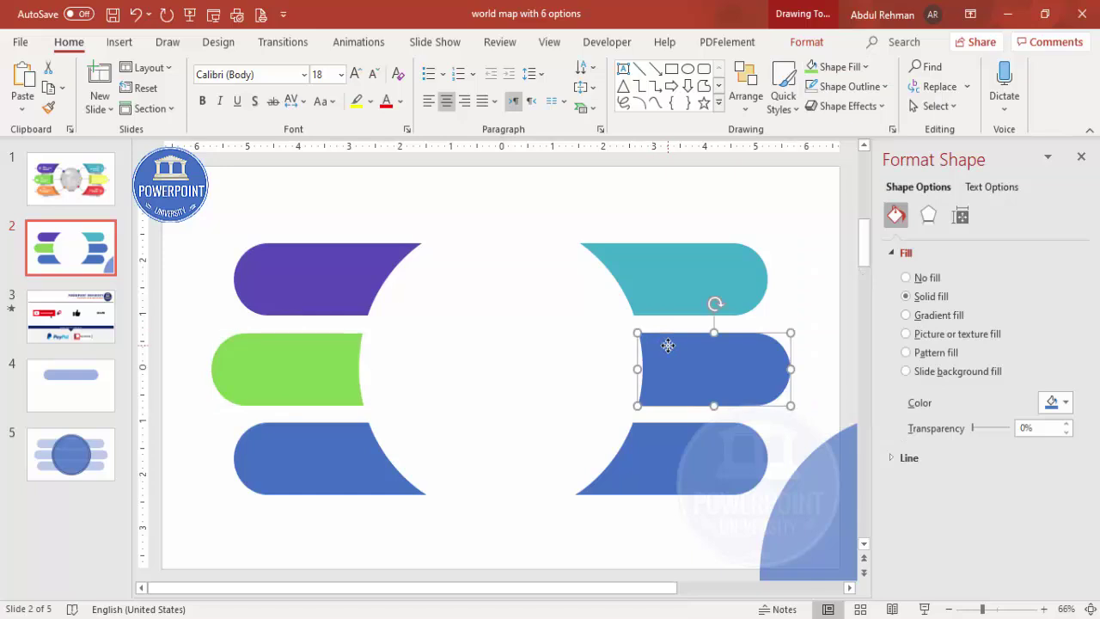
left_click(833, 66)
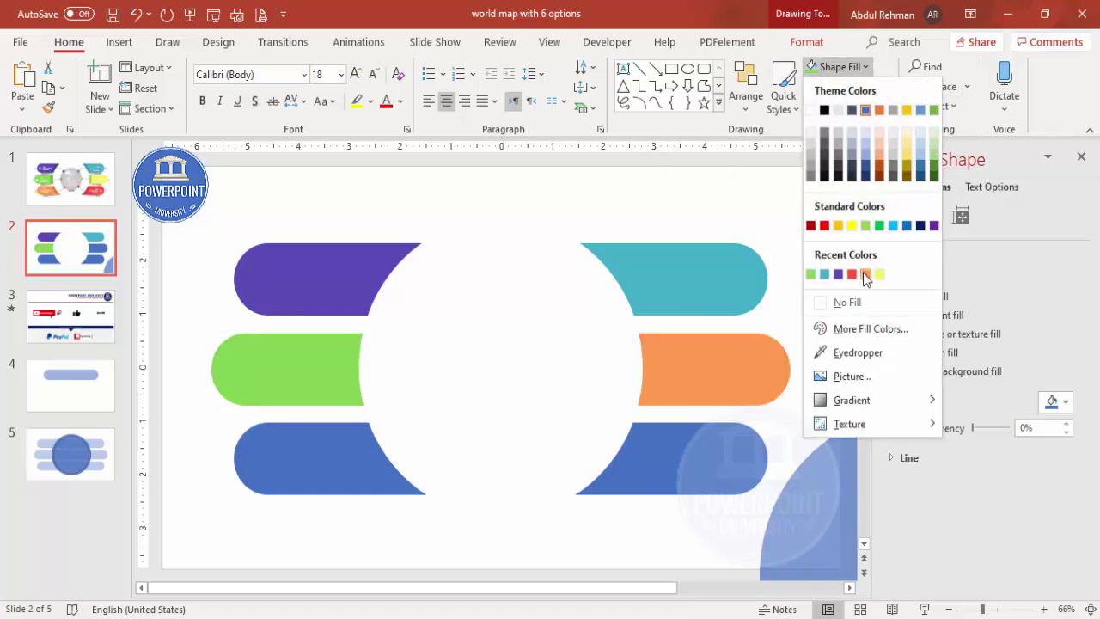
left_click(865, 274)
Fill the bottom-right piece red and the bottom-left piece yellow
left_click(703, 455)
left_click(831, 68)
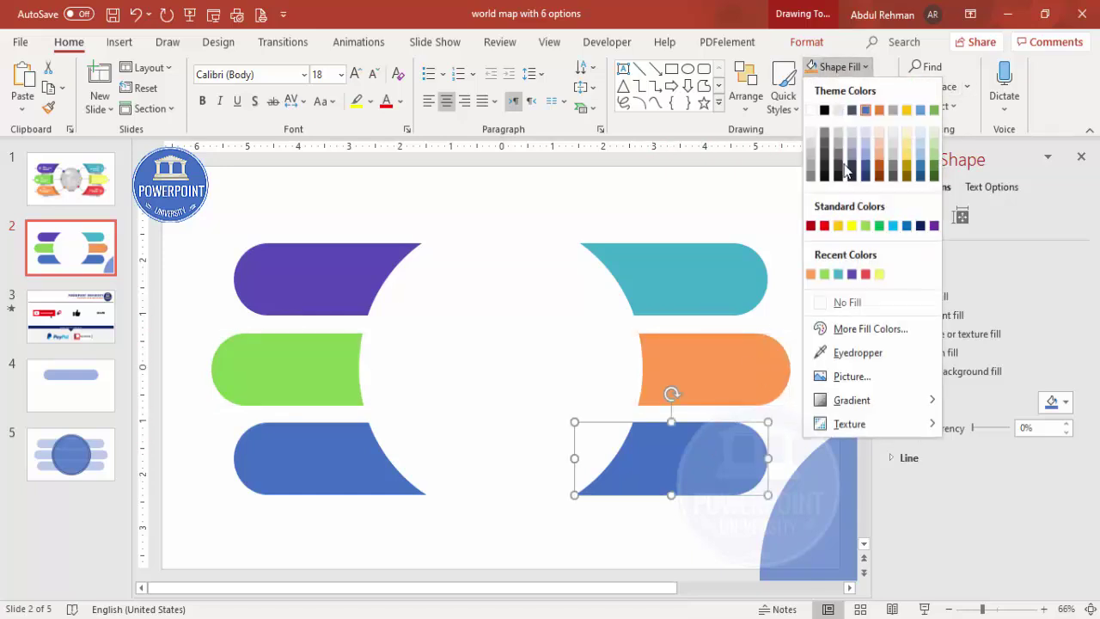
left_click(864, 274)
left_click(294, 475)
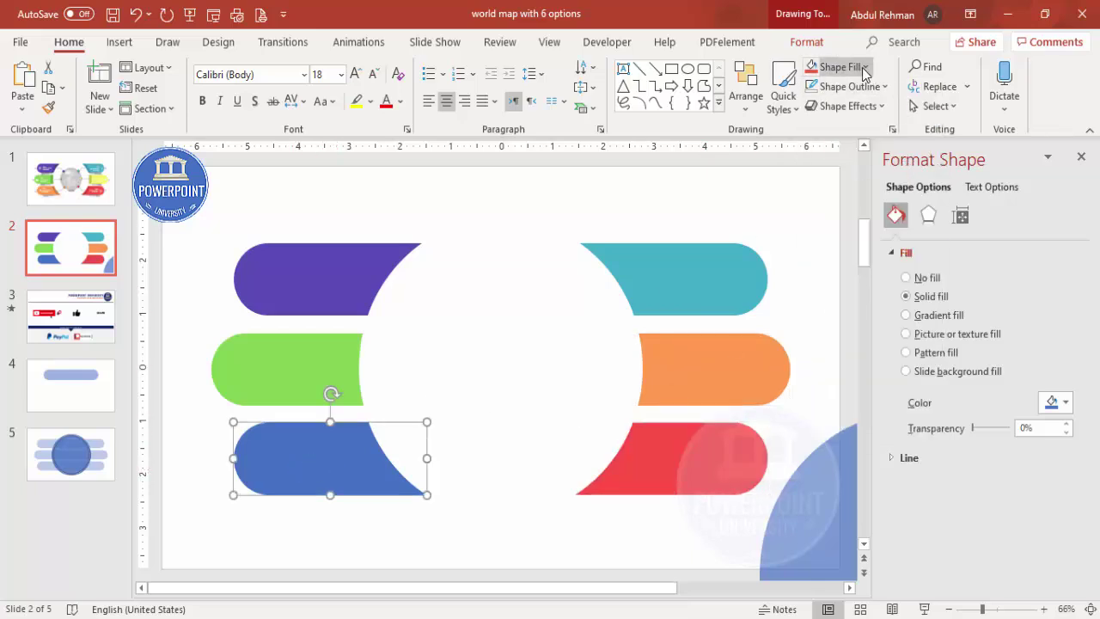
left_click(831, 67)
left_click(879, 274)
left_click(548, 178)
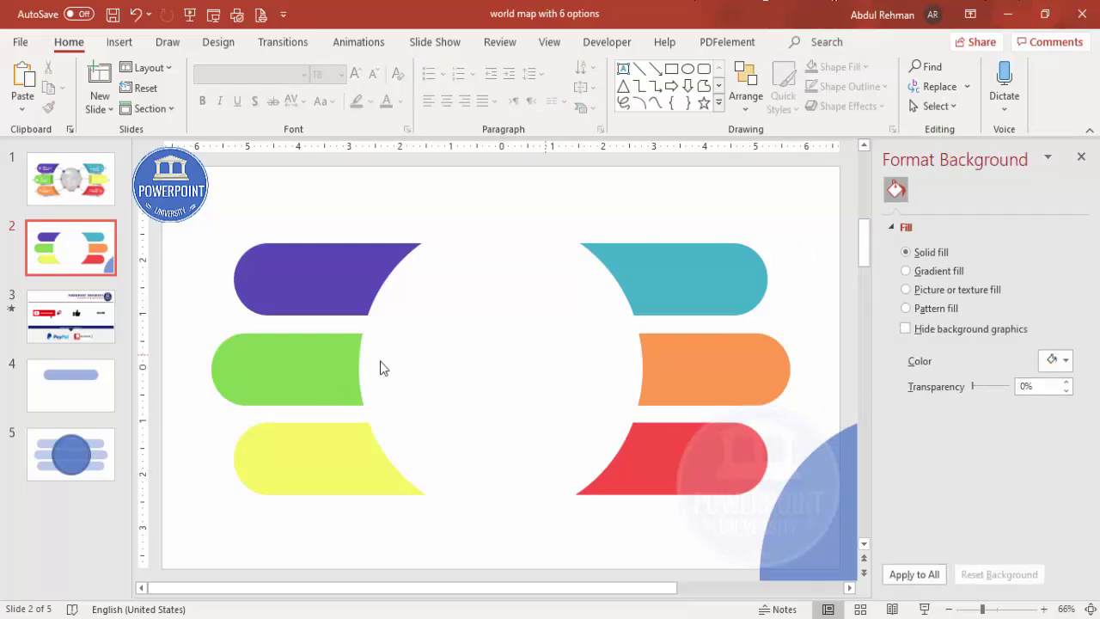
scroll(493, 196, "right", 2)
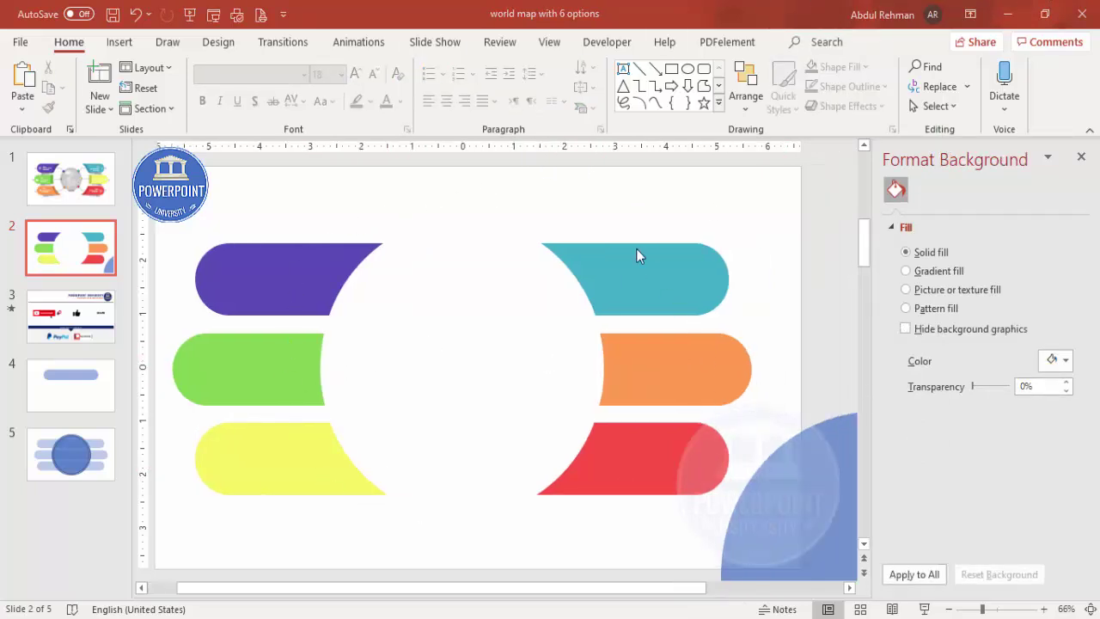
Select all six coloured bars and group them with Ctrl+G
left_click(293, 262)
left_click(277, 368, "shift")
left_click(276, 459, "shift")
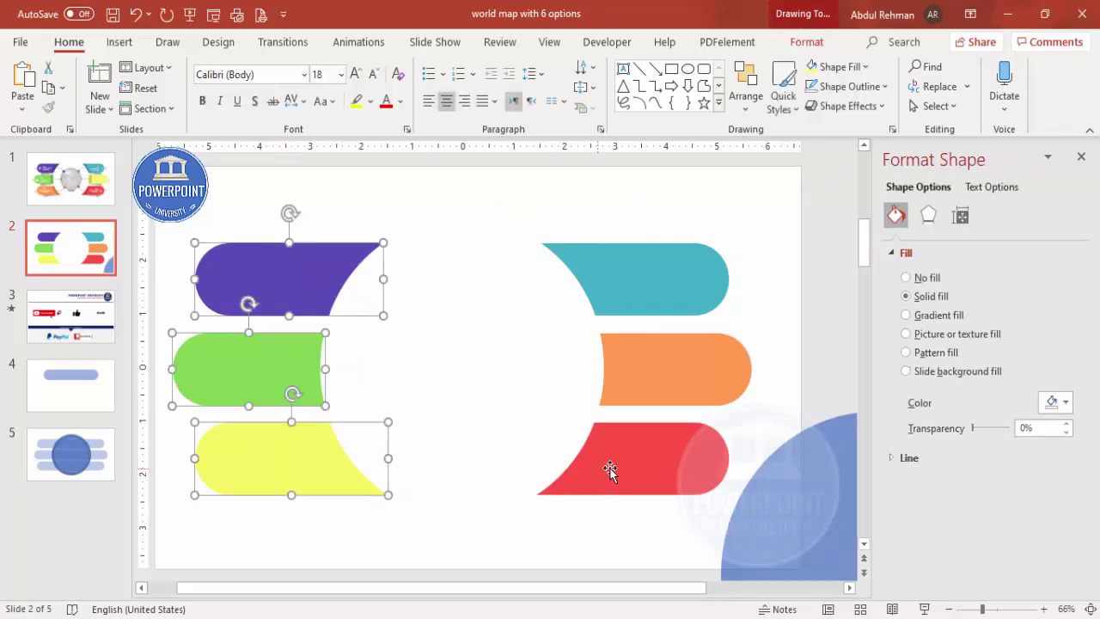
left_click(609, 469, "shift")
left_click(646, 369, "shift")
left_click(642, 278, "shift")
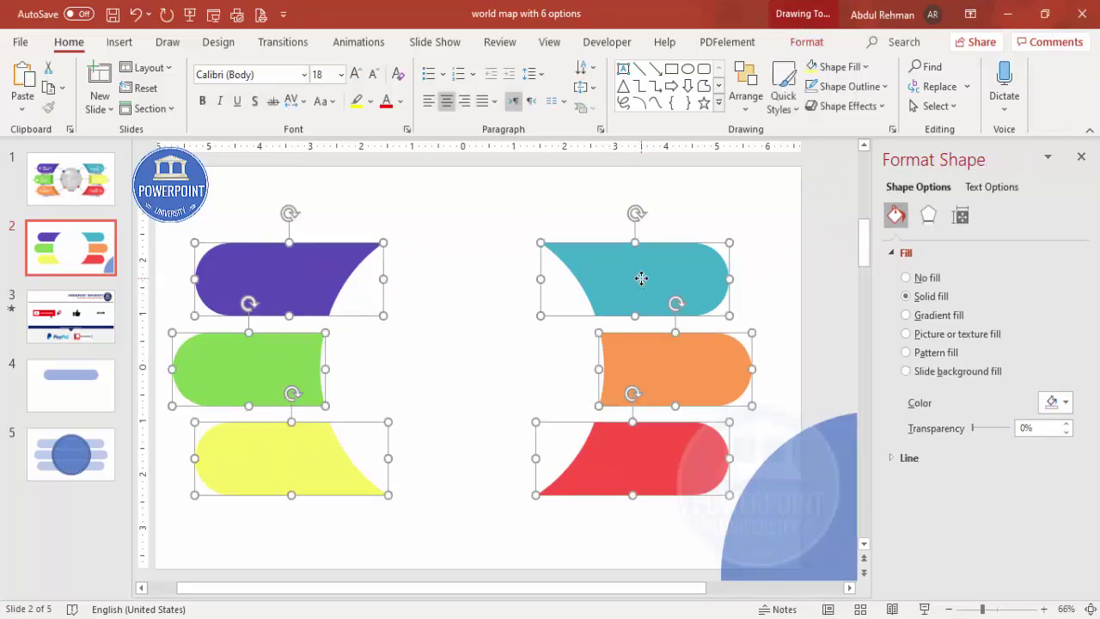
mouse_move(641, 279)
left_mouse_down()
mouse_move(641, 241)
mouse_move(662, 255)
mouse_move(648, 285)
left_mouse_up()
key("ctrl+g")
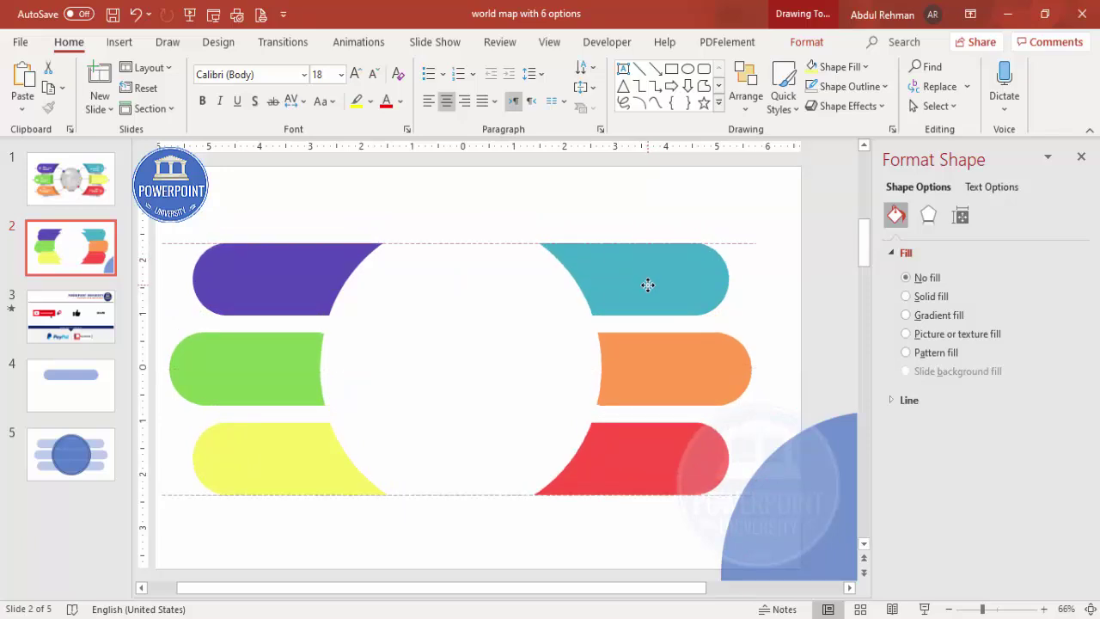
Nudge and drag the bar group to centre it on the slide
left_click(648, 285)
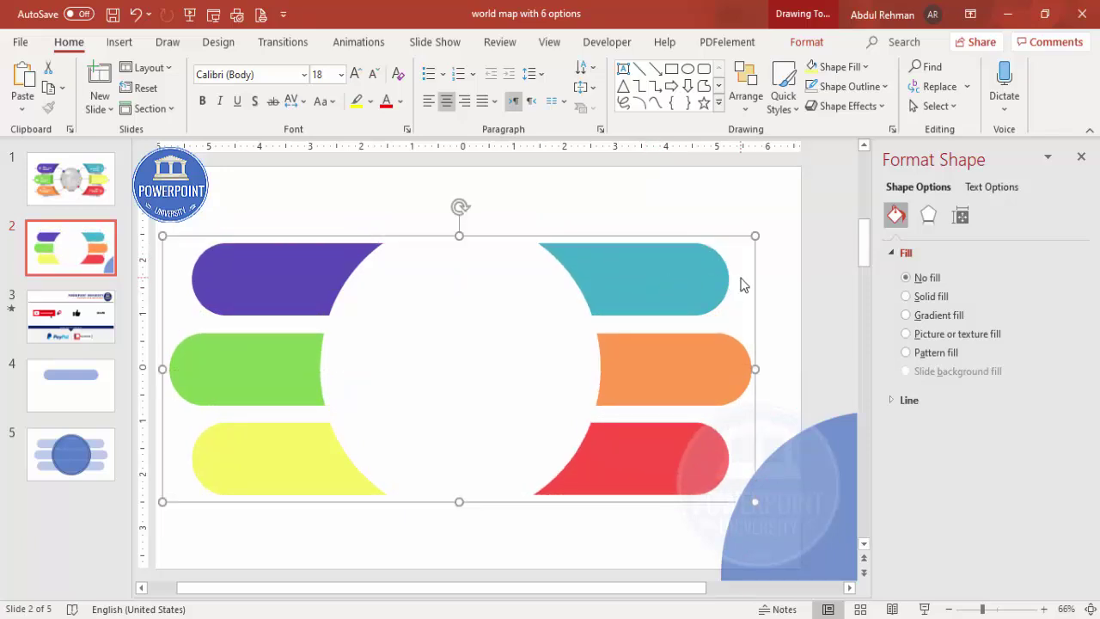
key("Right")
key("Right")
key("Right")
key("Right")
key("Right")
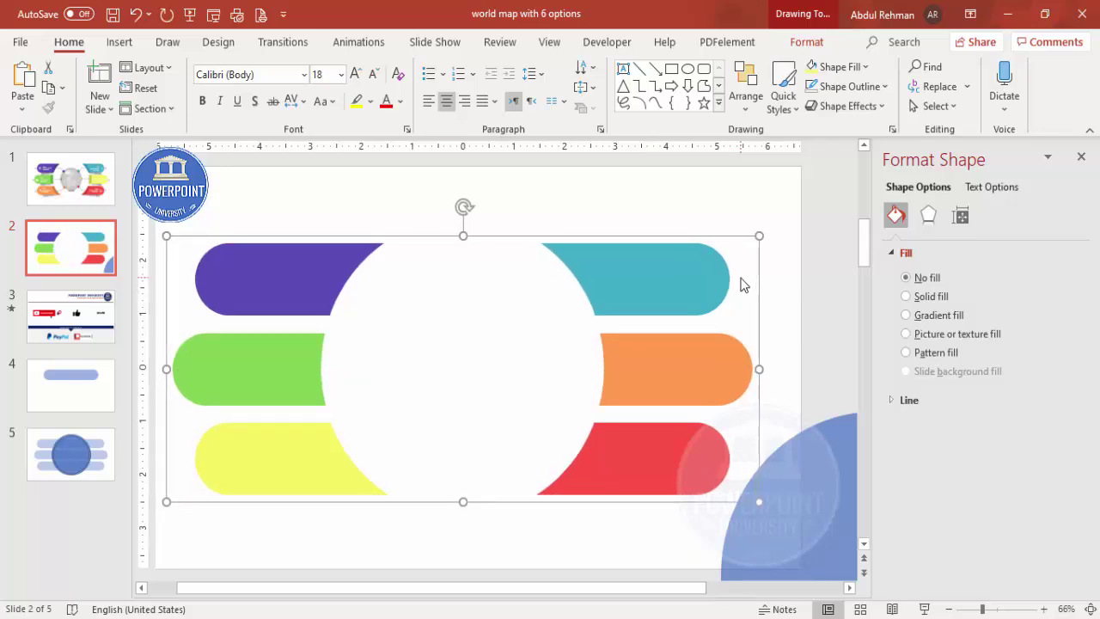
key("Left")
key("Left")
key("Left")
key("Left")
key("Left")
key("Right")
key("Right")
key("Right")
key("Right")
key("Right")
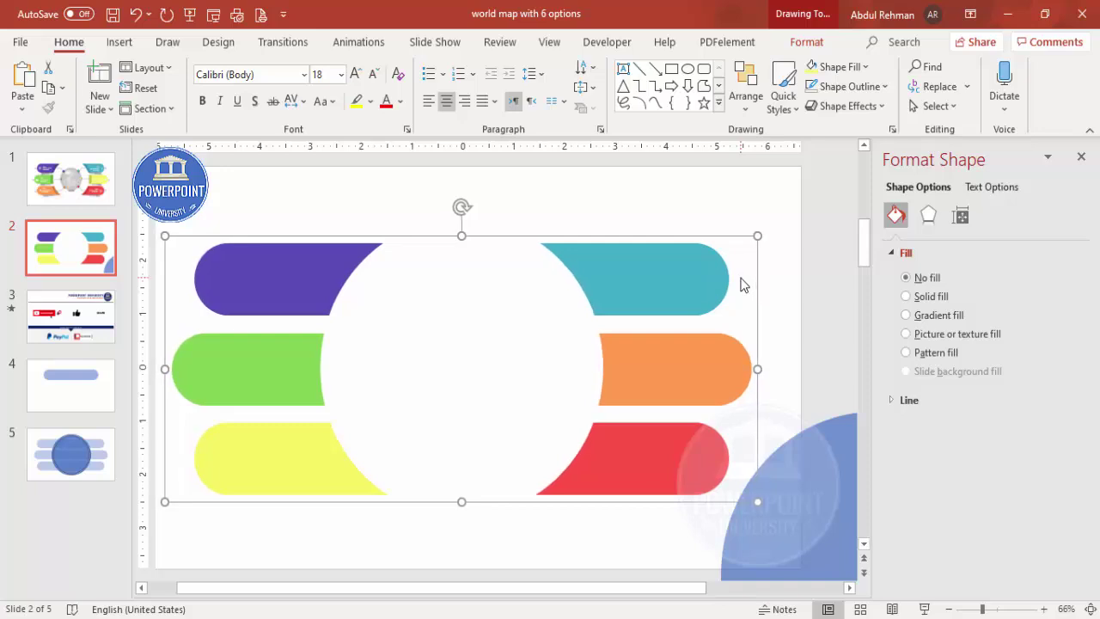
key("Right")
key("Right")
key("Right")
key("Right")
key("Right")
key("Right")
key("Right")
key("Right")
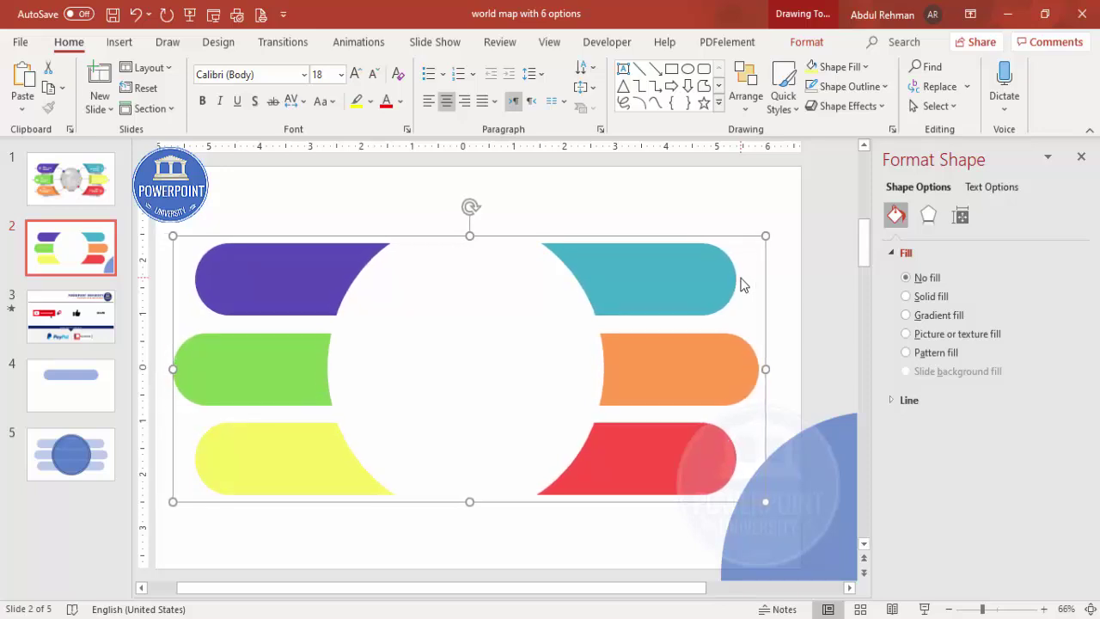
key("Right")
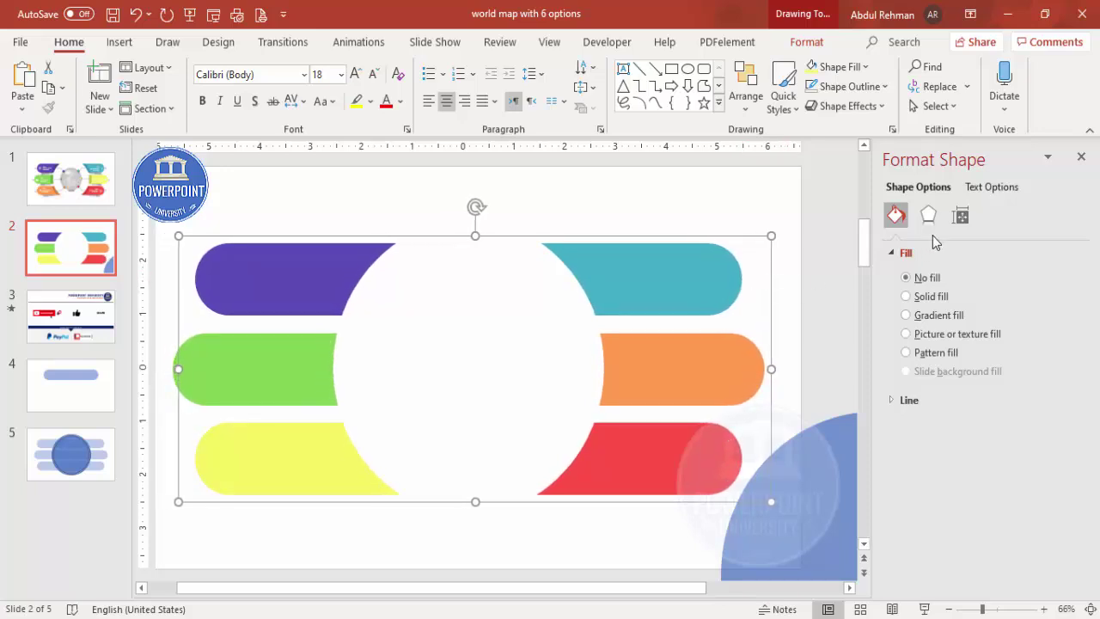
left_click_drag(605, 325, 637, 296)
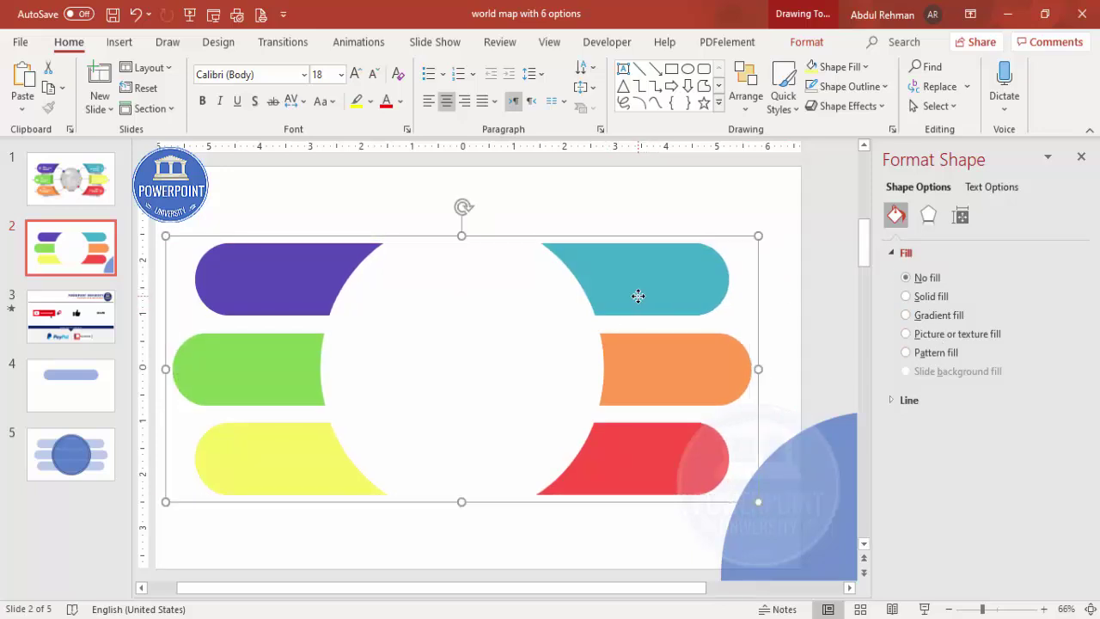
Move the blue circle to the slide centre and bring it to the front
left_click(602, 236)
left_click_drag(789, 486, 400, 292)
left_click(812, 42)
left_click(868, 68)
left_click(837, 110)
left_click_drag(554, 395, 542, 376)
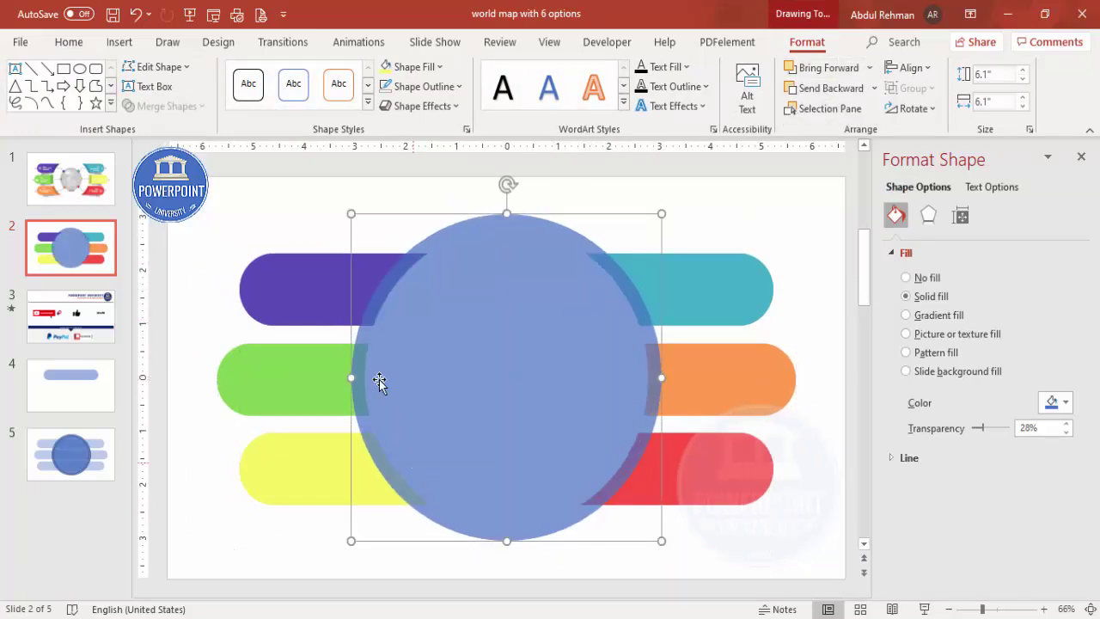
Ungroup the bar group back into six separate bars
left_click(318, 267)
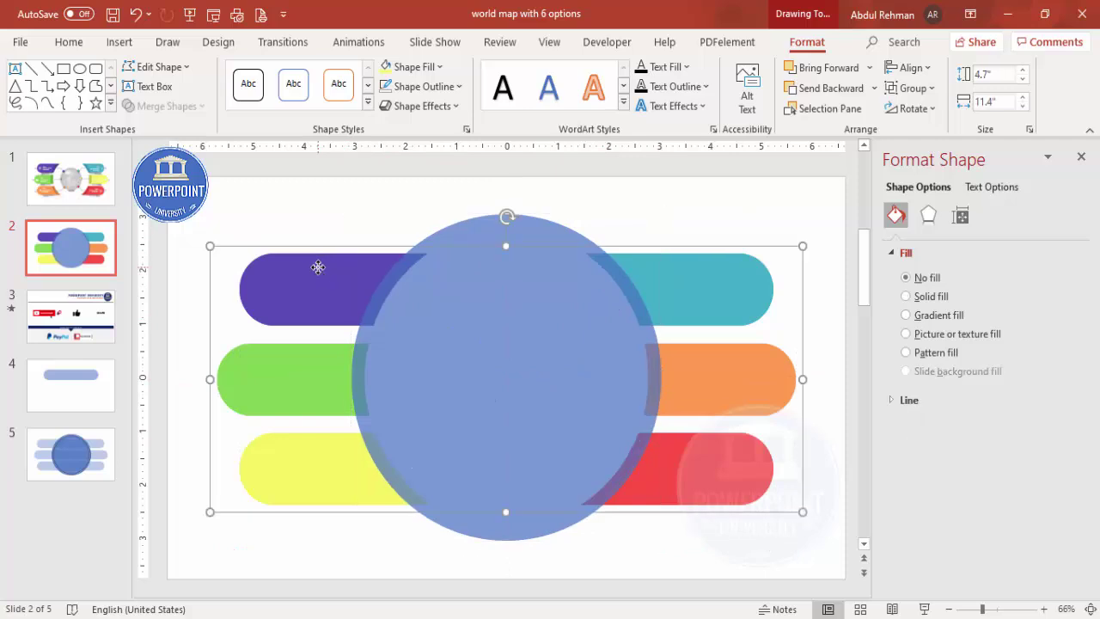
right_click(318, 267)
mouse_move(361, 383)
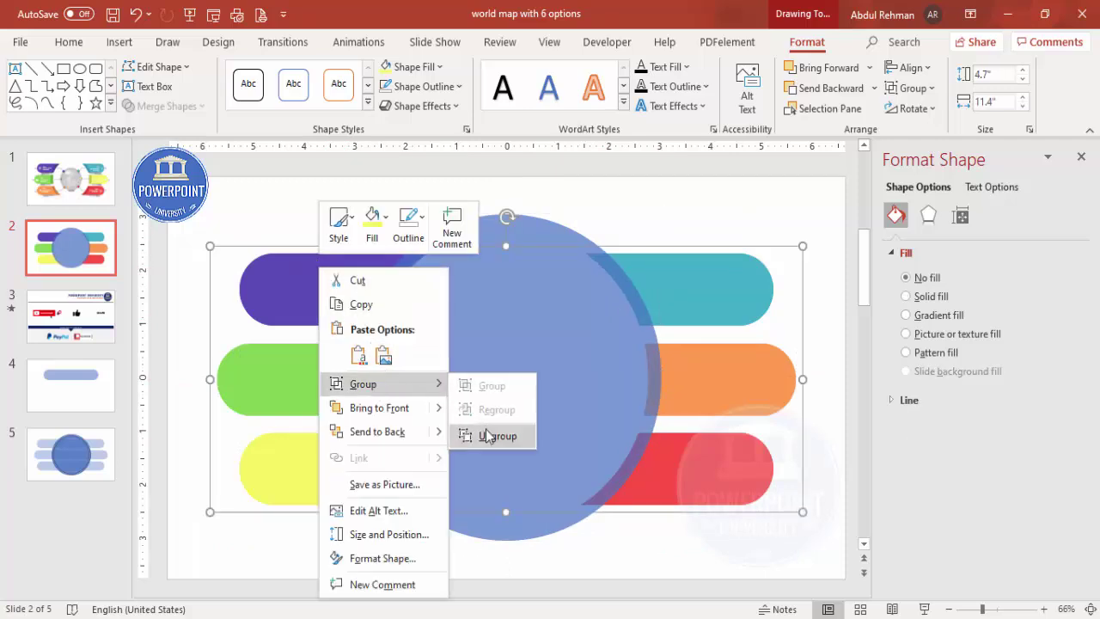
left_click(491, 434)
left_click(683, 198)
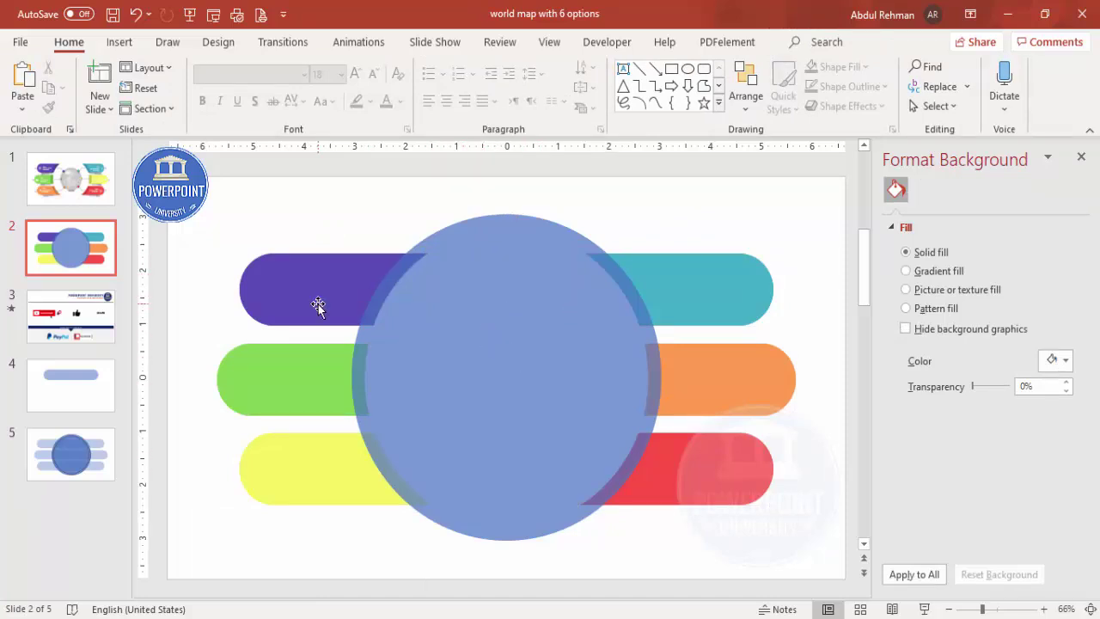
Realign the circle on the slide centre, undo the adjustments, and reselect it
left_click(501, 341)
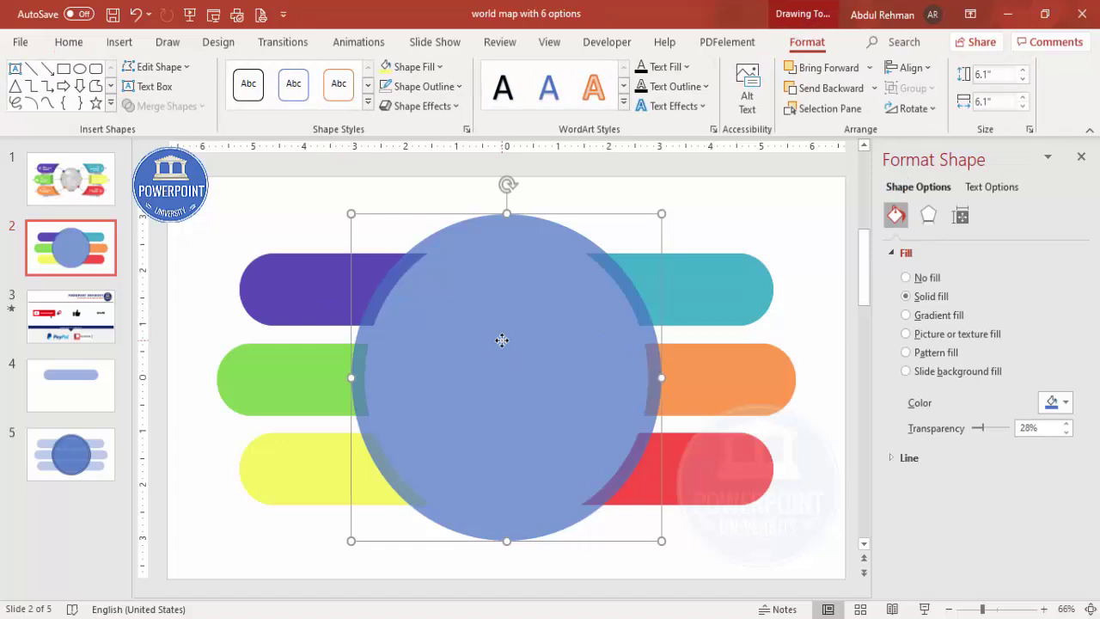
left_click_drag(502, 340, 495, 335)
key("ctrl+z")
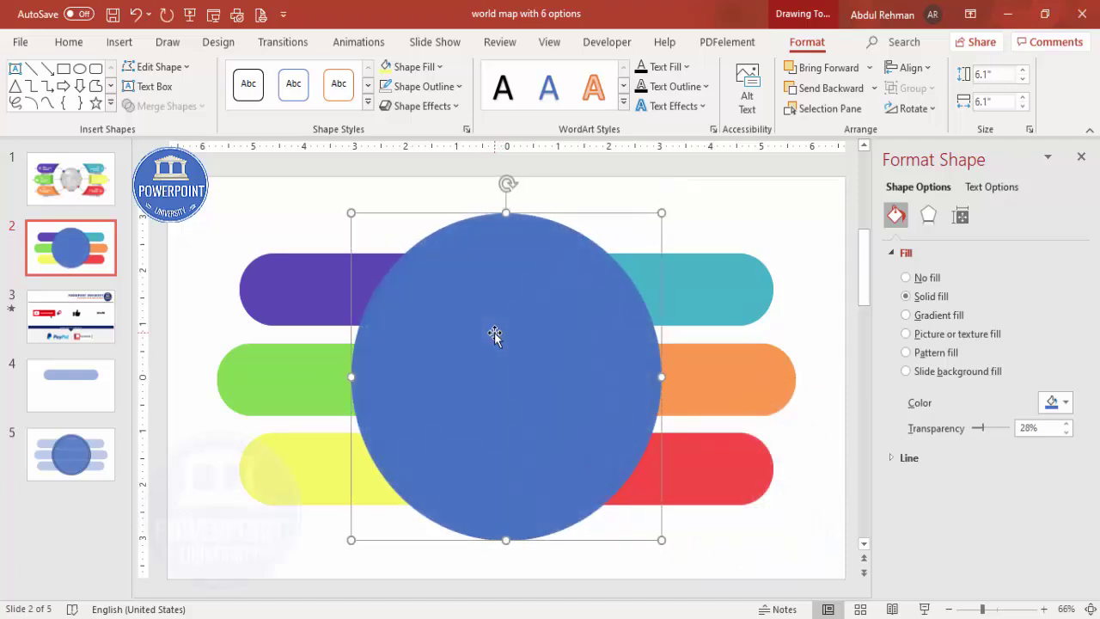
key("ctrl+z")
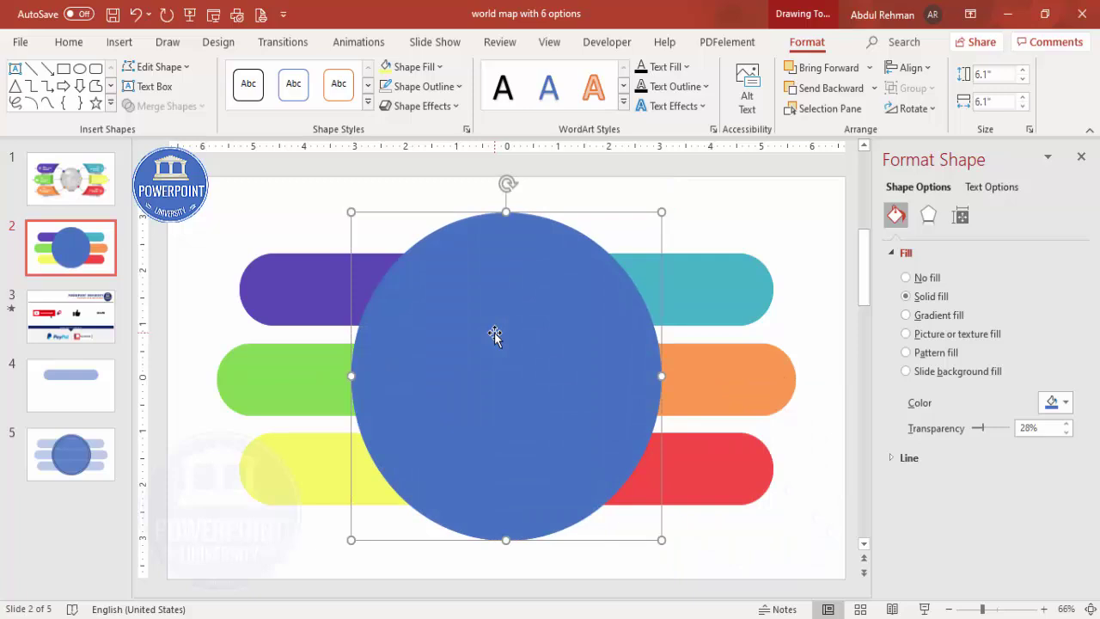
left_click(302, 238)
left_click(501, 283)
Intersect the circle with the purple bar, keeping only their overlap
left_click(331, 285, "shift")
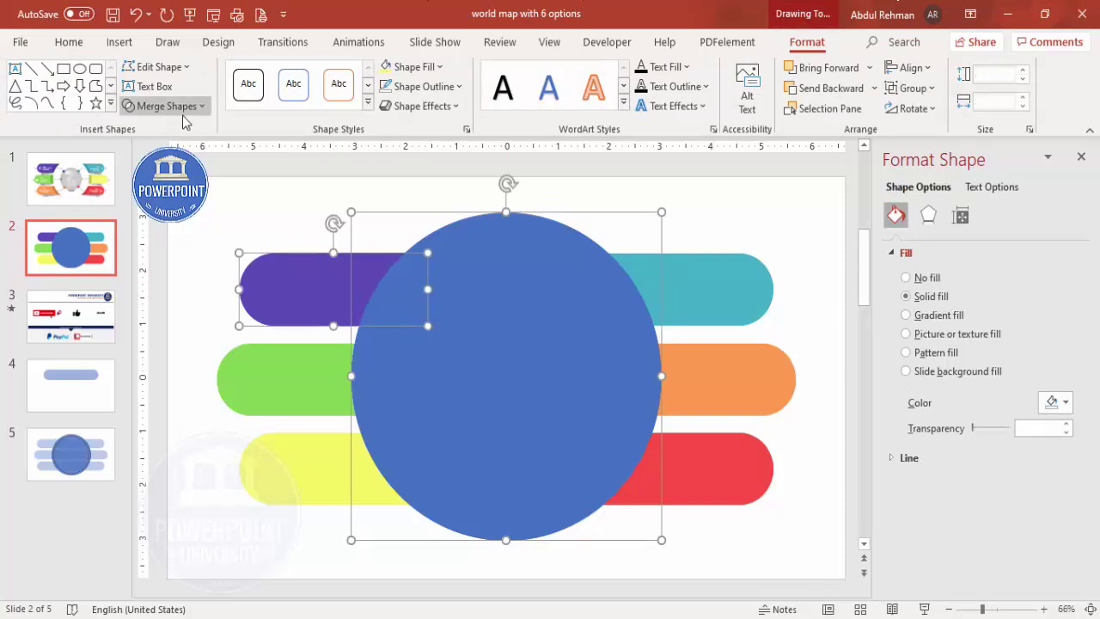
left_click(189, 105)
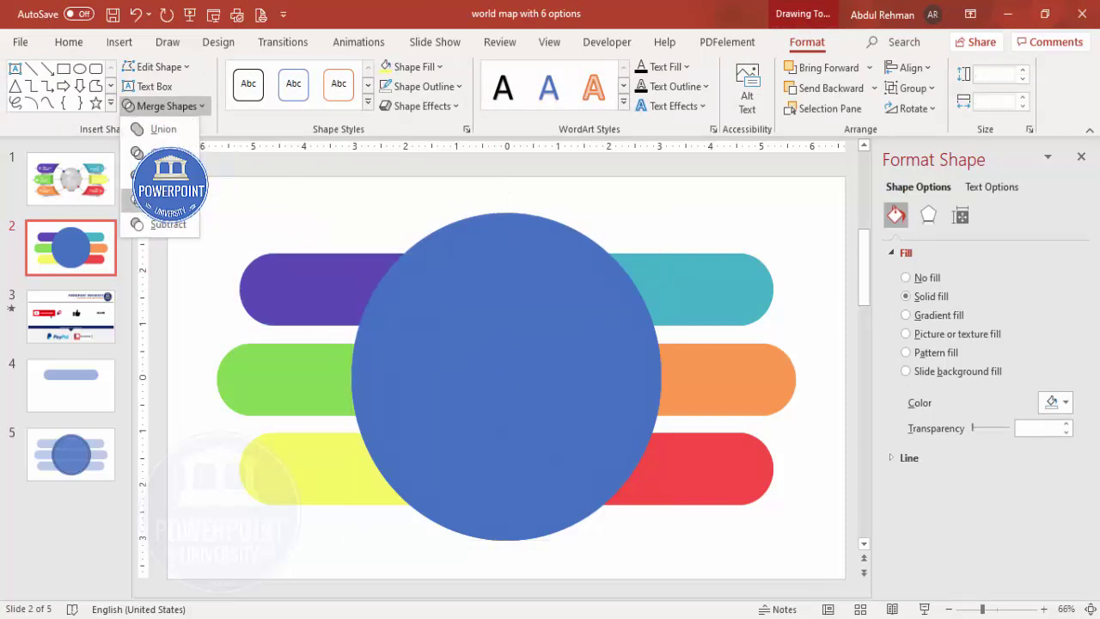
left_click(153, 200)
key("ctrl+z")
key("ctrl+z")
key("ctrl+z")
key("ctrl+z")
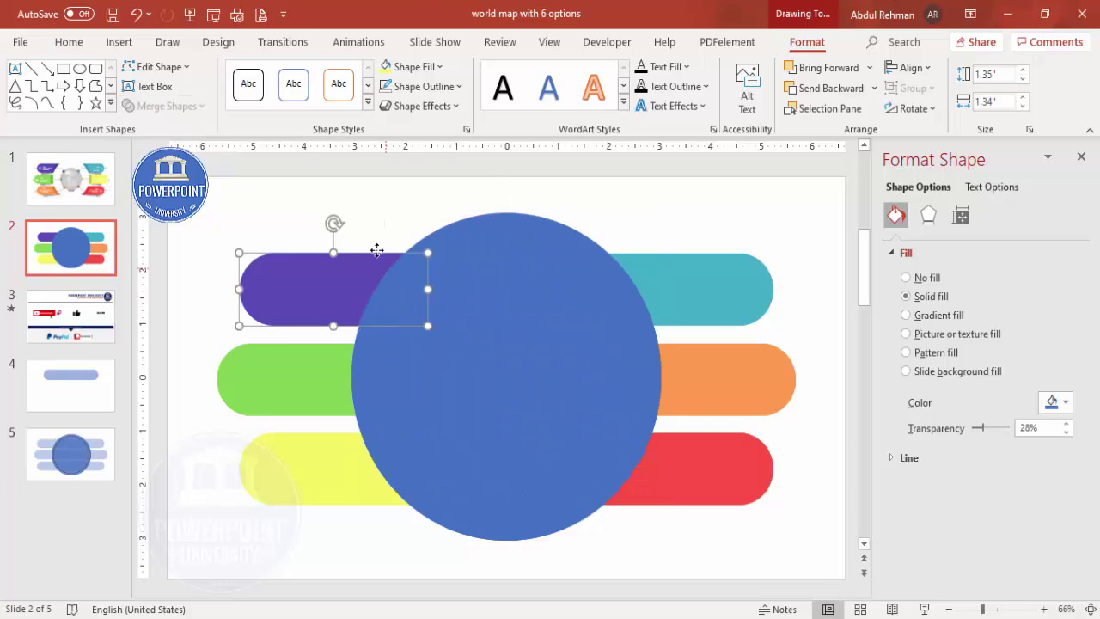
key("ctrl+y")
key("ctrl+y")
key("ctrl+y")
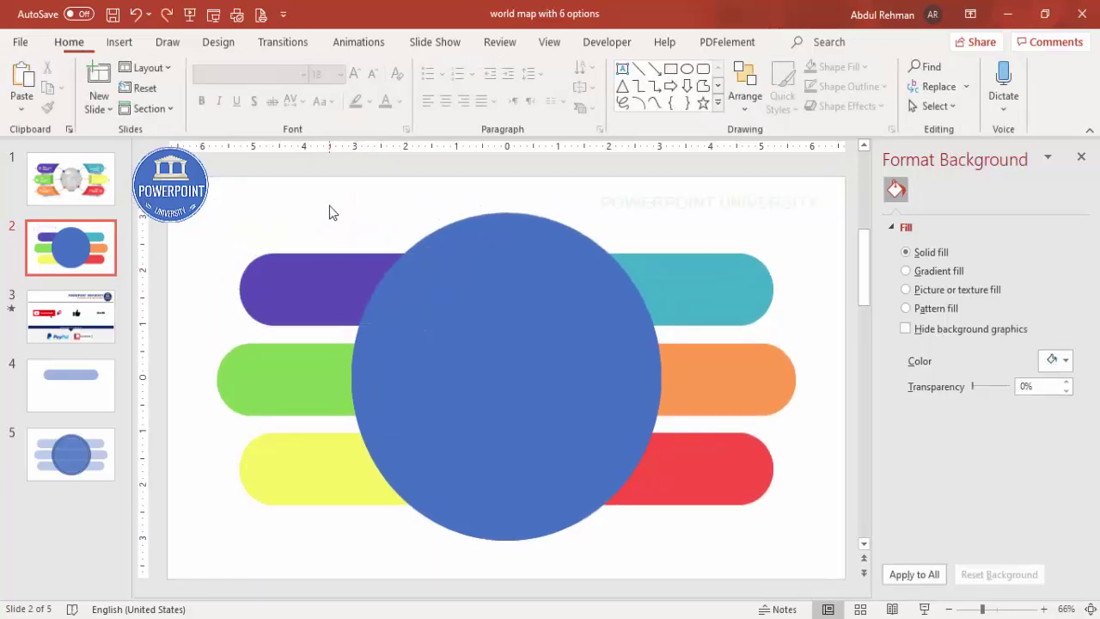
key("ctrl+z")
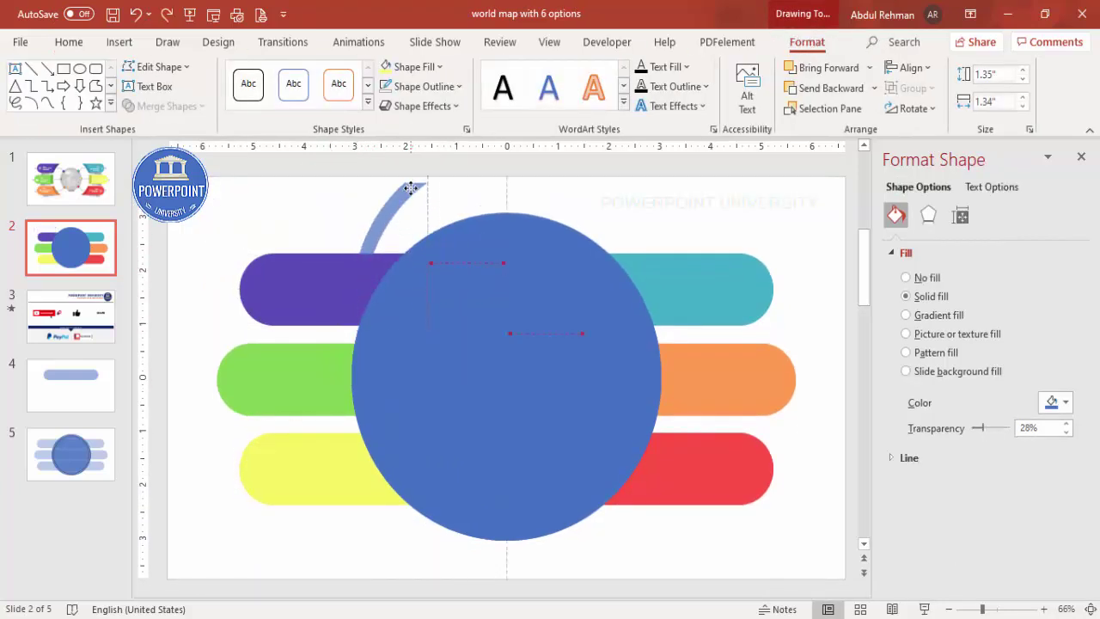
key("ctrl+y")
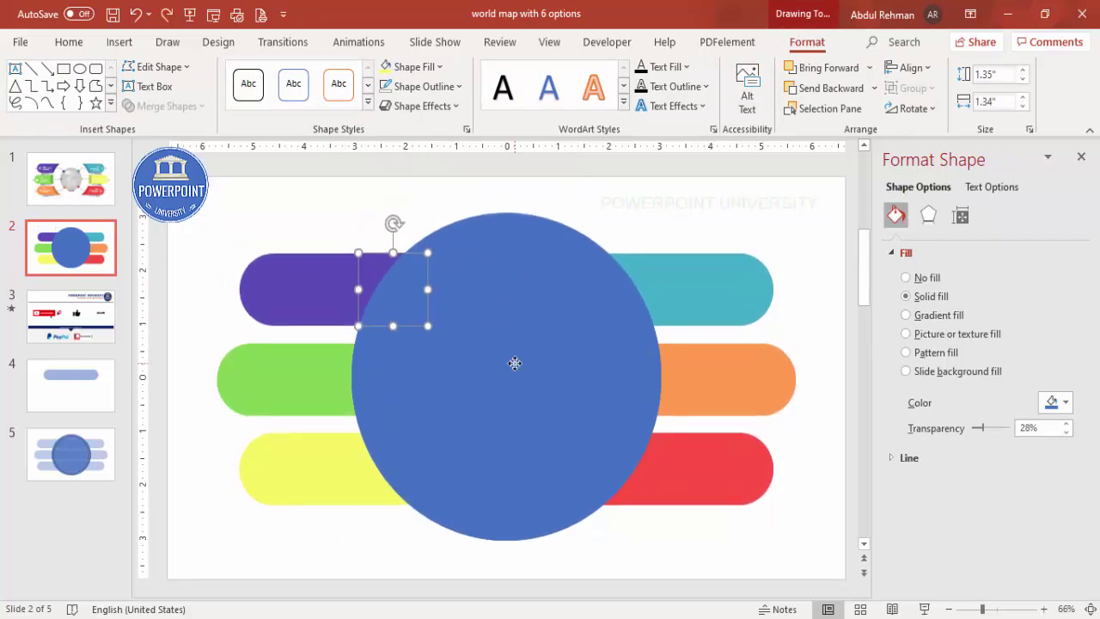
Merge the circle with the green bar and then the yellow bar
left_click(498, 368)
left_click(272, 374, "shift")
left_click(193, 105)
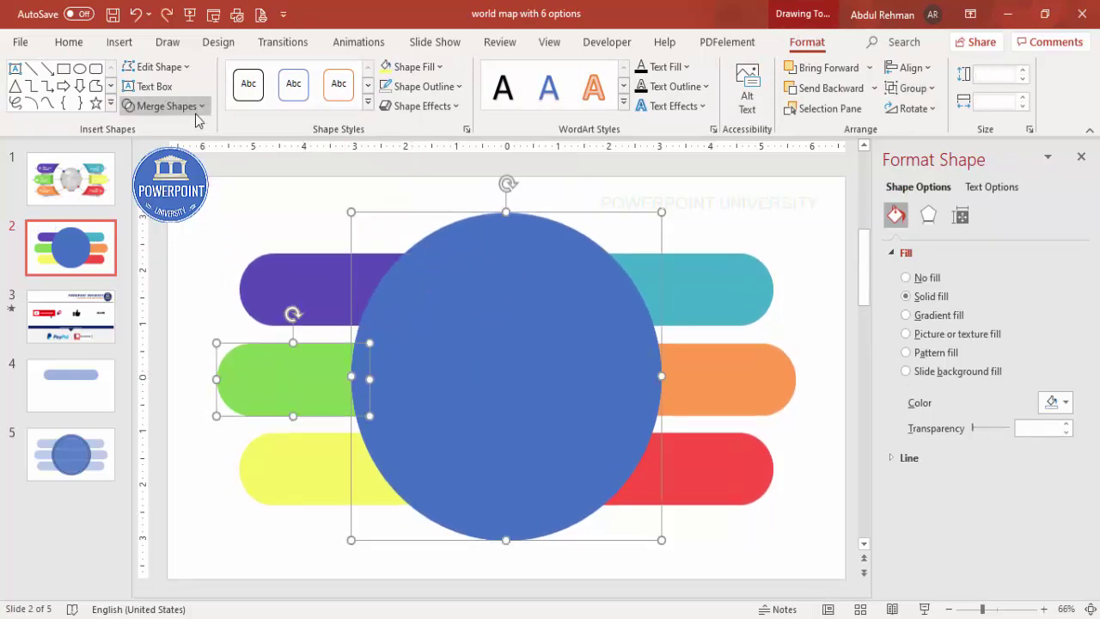
left_click(148, 204)
left_click(498, 438)
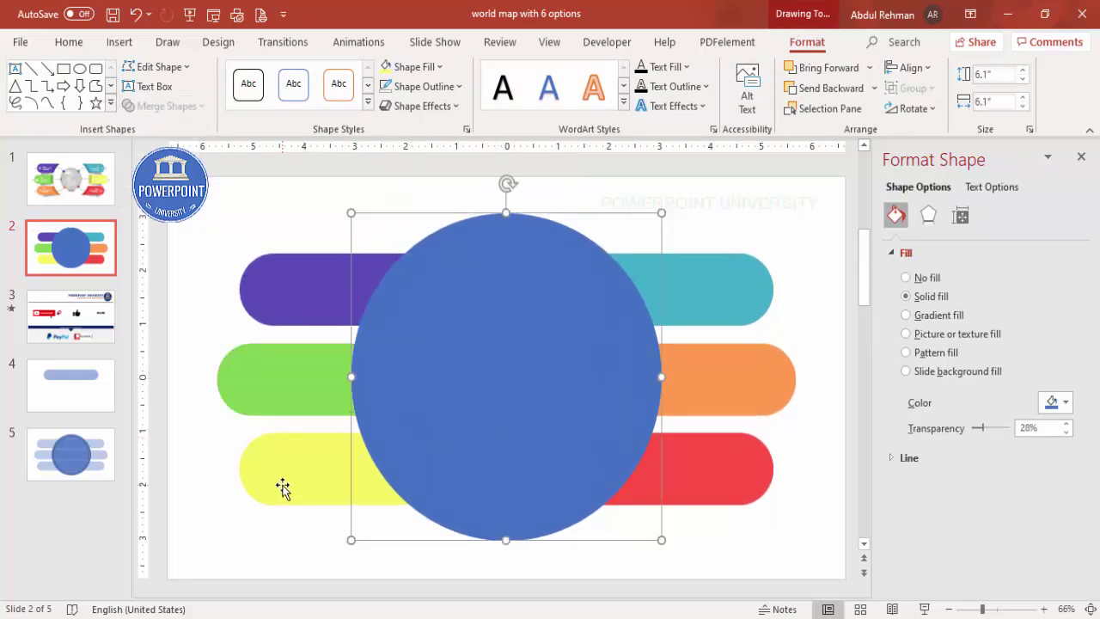
left_click(283, 481, "shift")
left_click(193, 106)
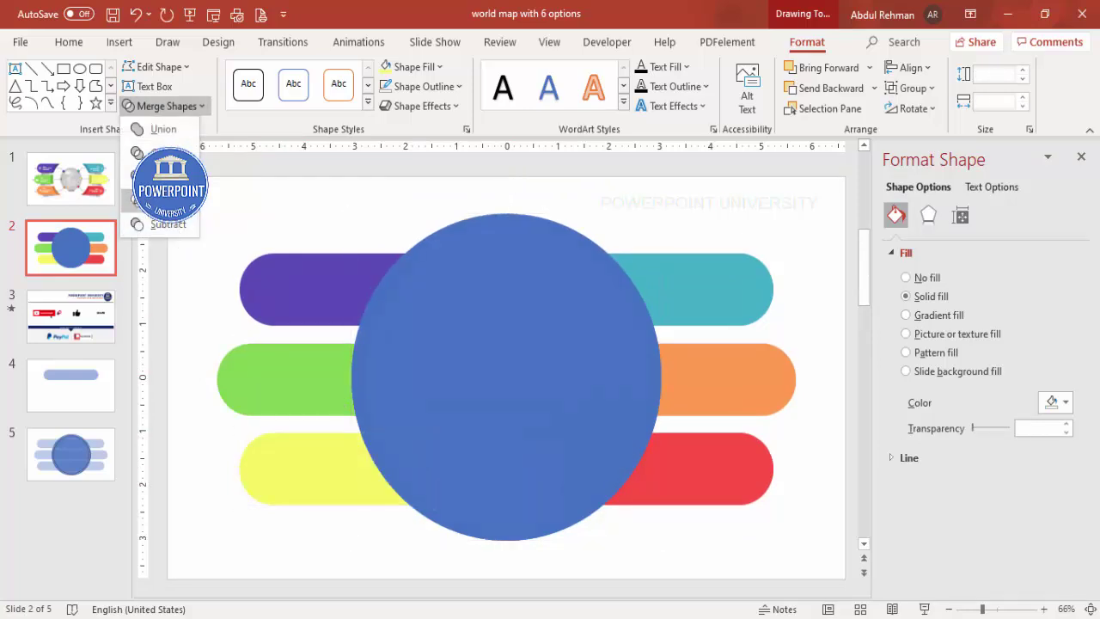
left_click(174, 224)
Intersect the circle with the teal, orange and red bars
left_click(618, 275)
left_click(689, 274, "shift")
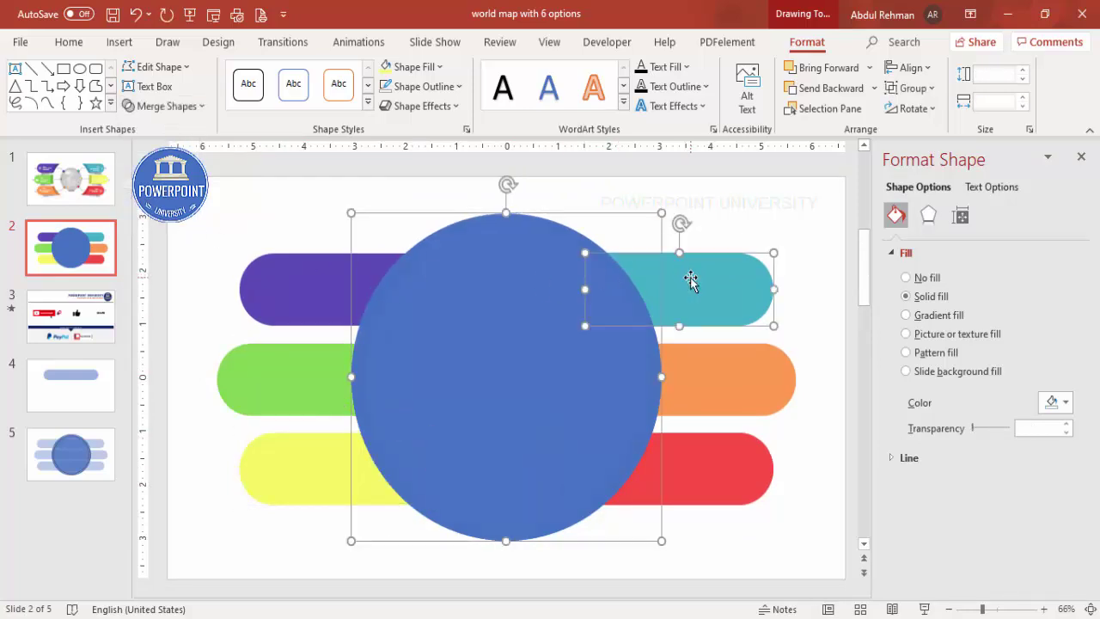
left_click(172, 106)
left_click(163, 200)
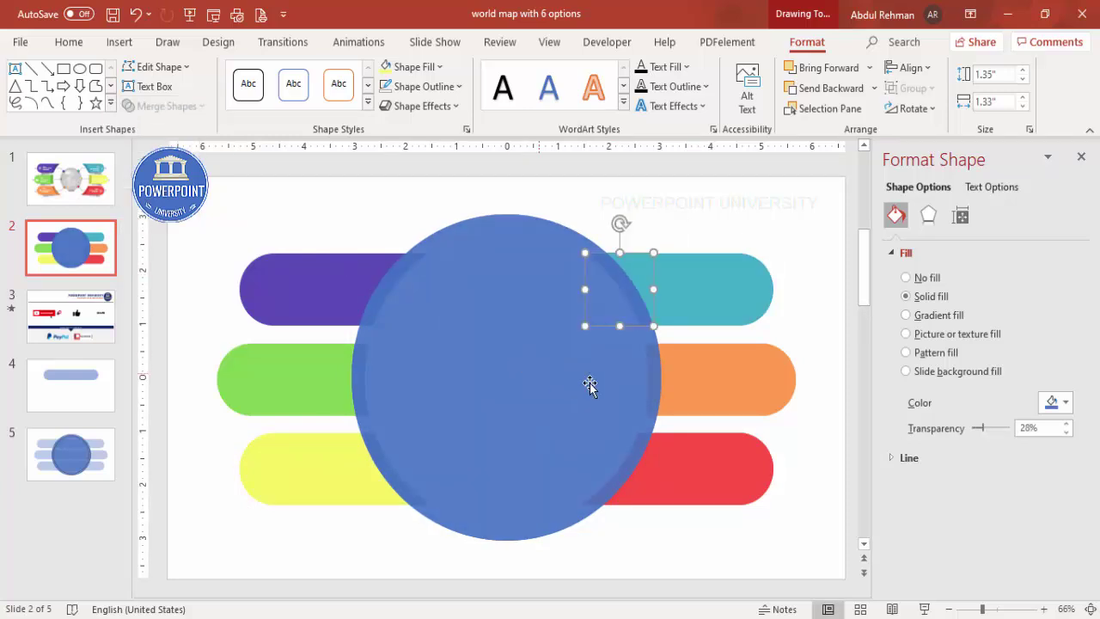
left_click(602, 384)
left_click(702, 377, "shift")
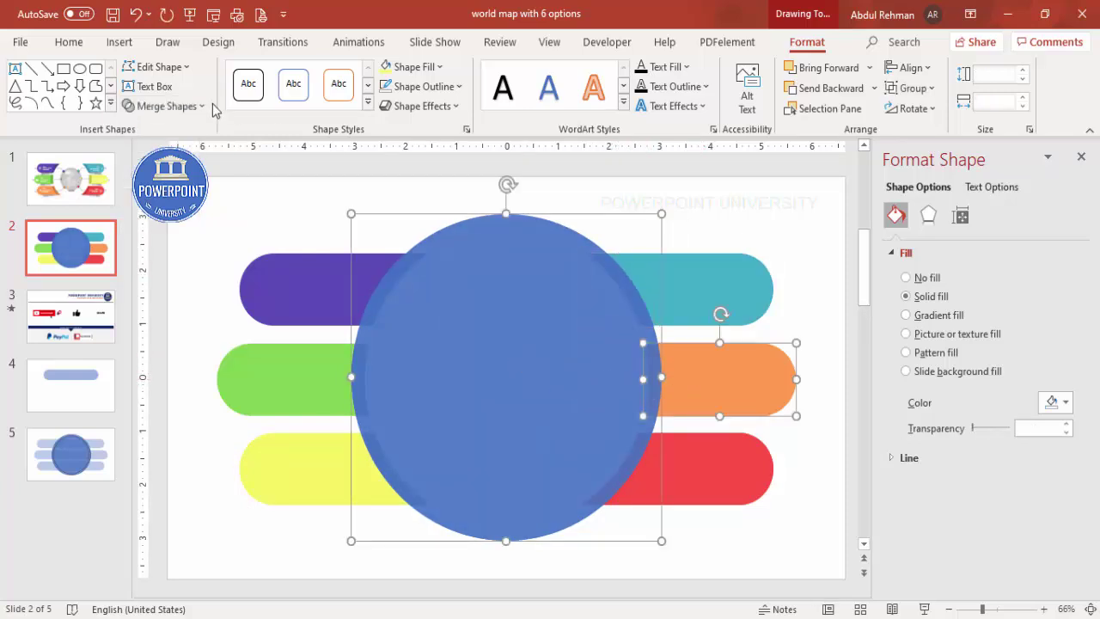
left_click(165, 106)
left_click(542, 422)
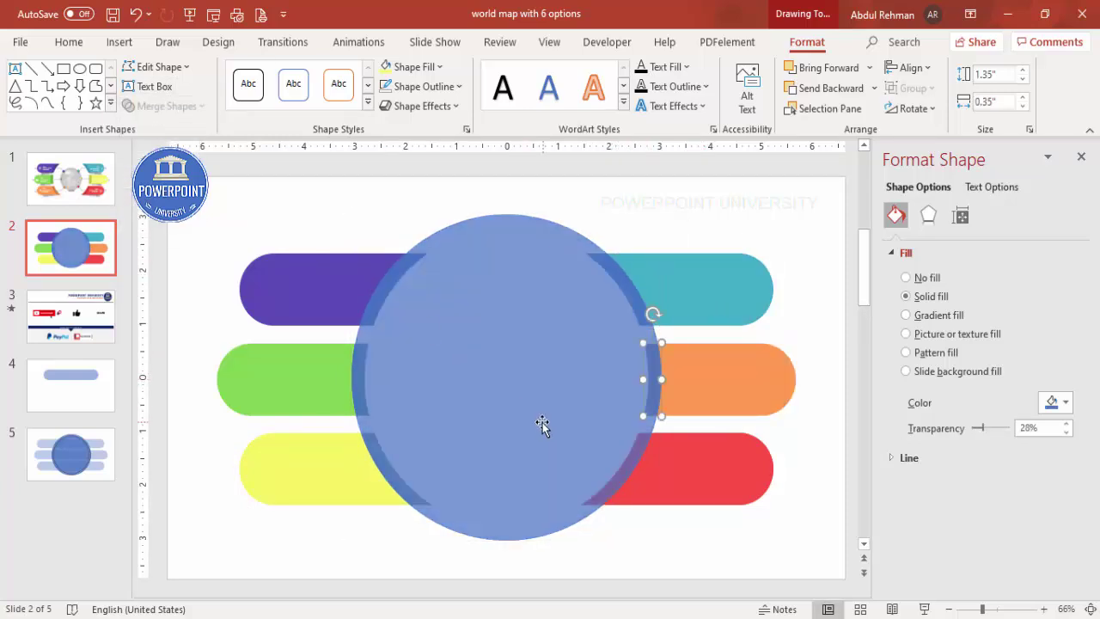
left_click(705, 474, "shift")
left_click(165, 106)
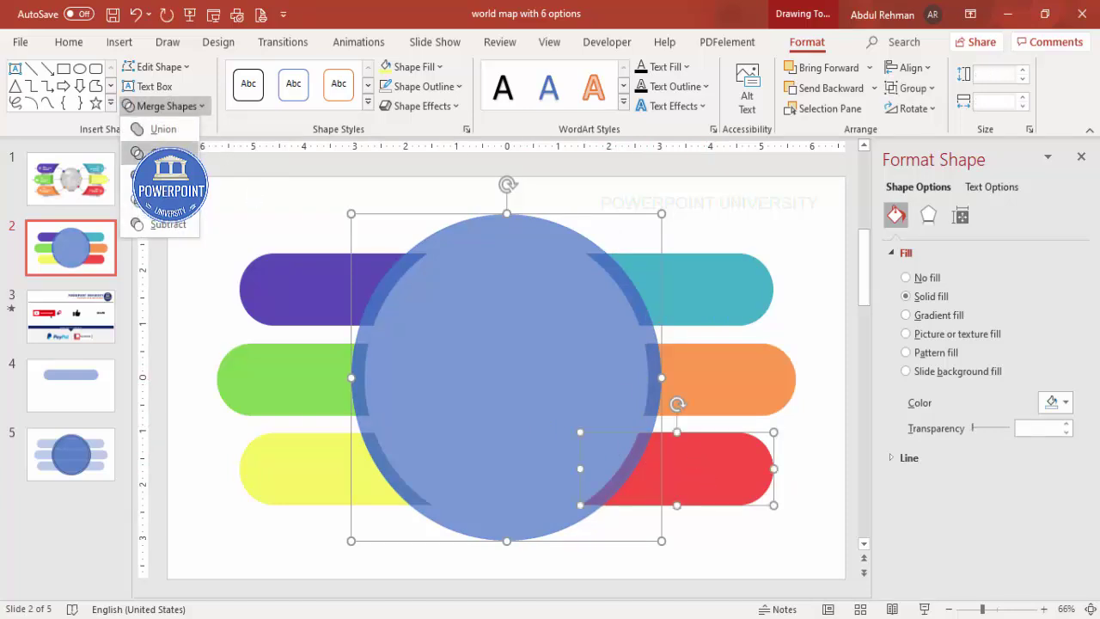
left_click(163, 200)
left_click(597, 417)
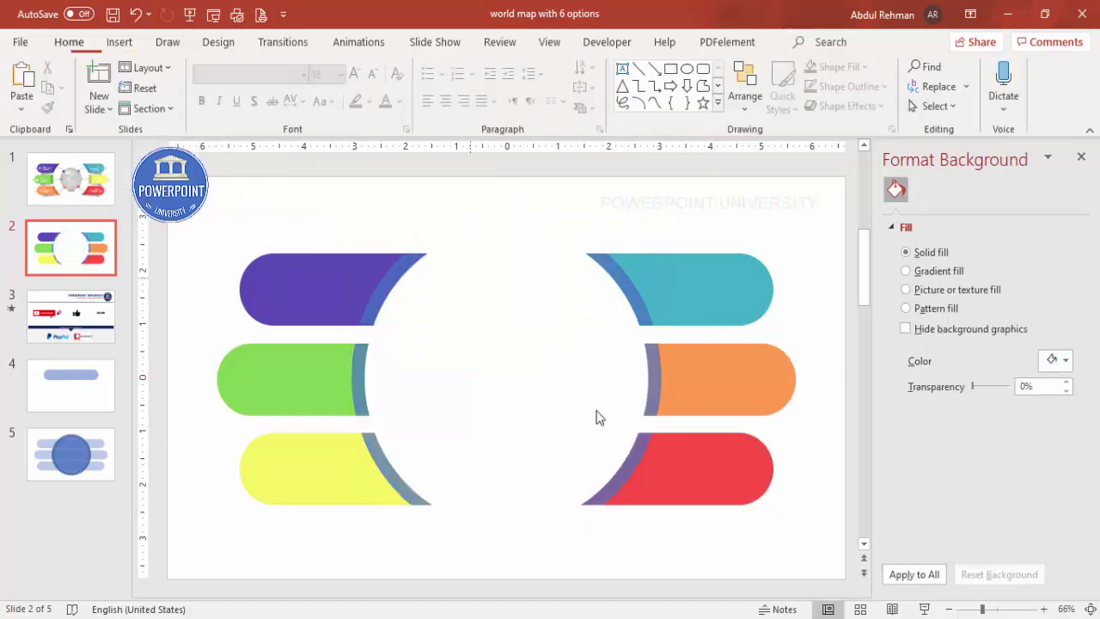
Fill all six curved edge pieces black at 72% transparency
left_click_drag(299, 196, 711, 596)
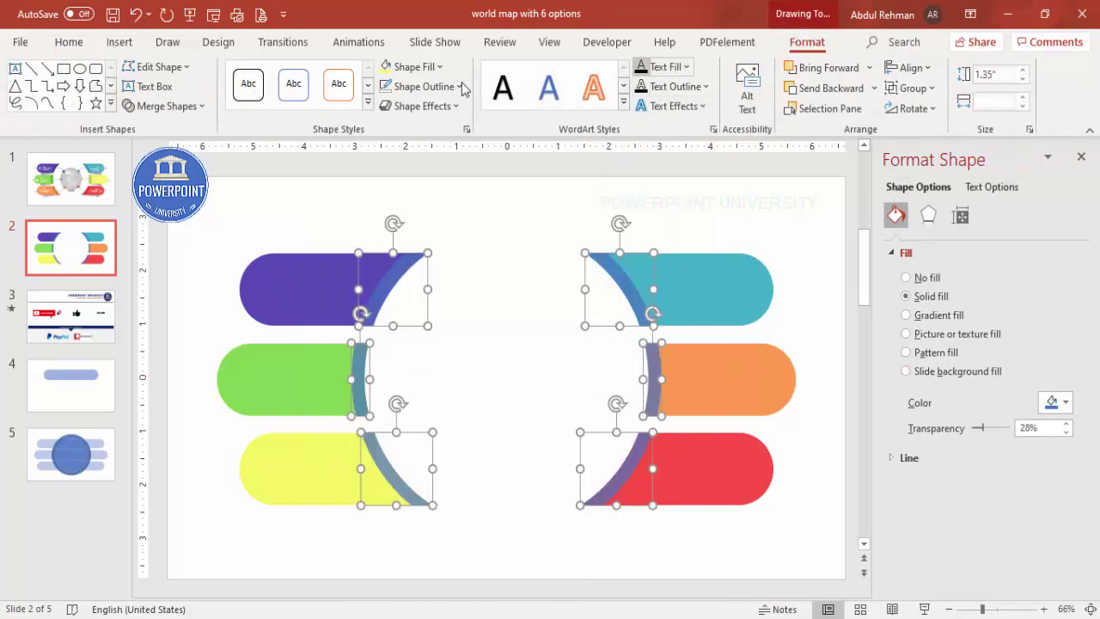
left_click(410, 67)
left_click(398, 110)
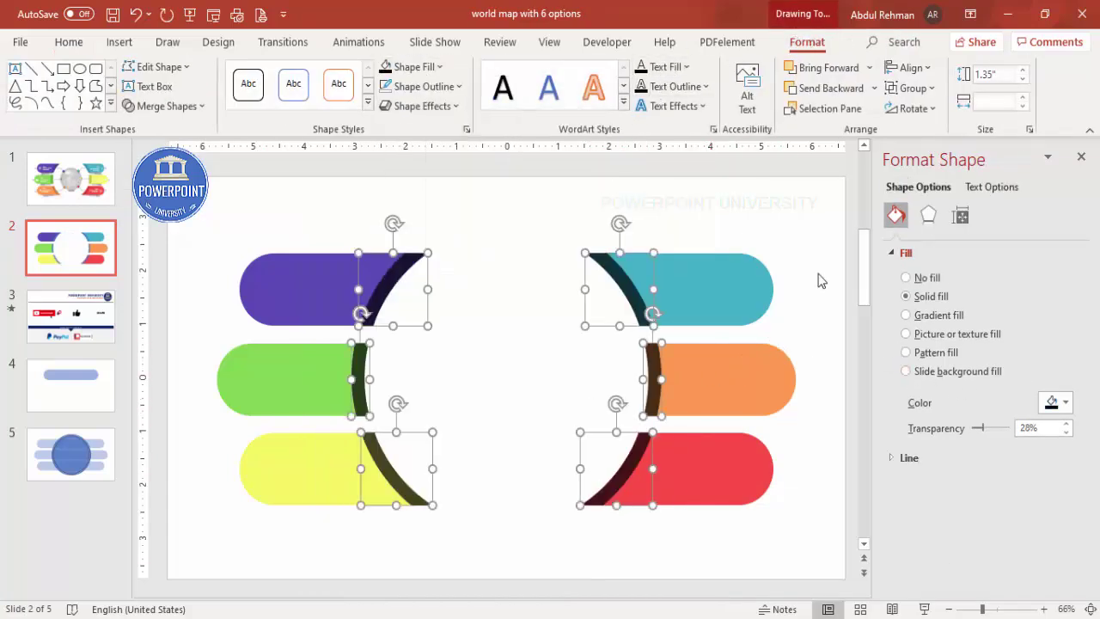
left_click_drag(982, 425, 998, 425)
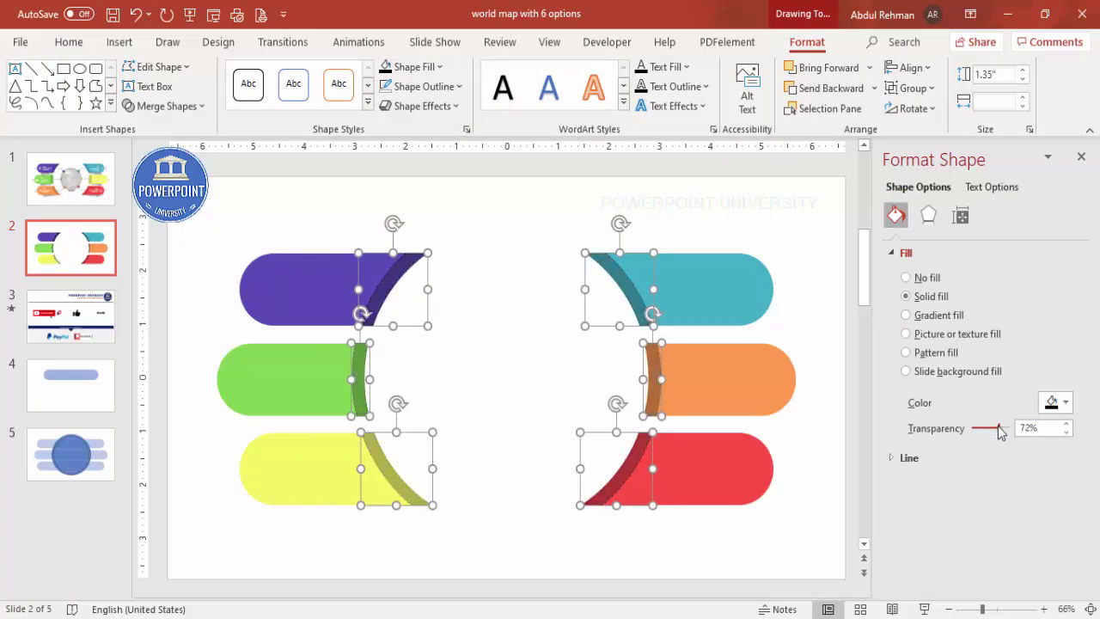
left_click(737, 225)
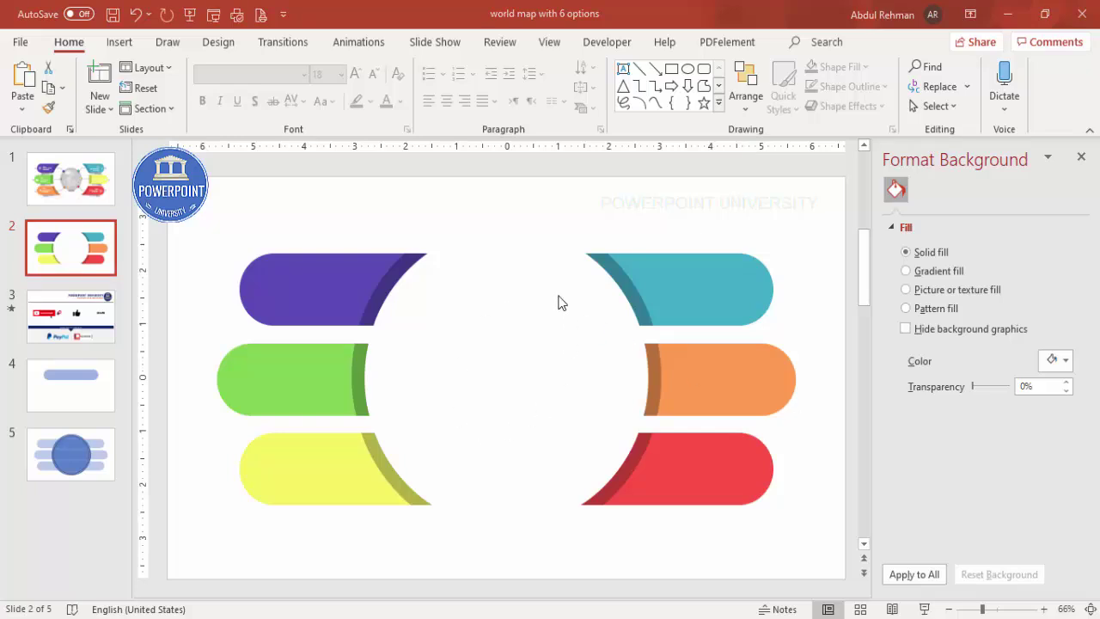
Draw a 2.86-inch oval circle at the slide centre with no outline
left_click(119, 41)
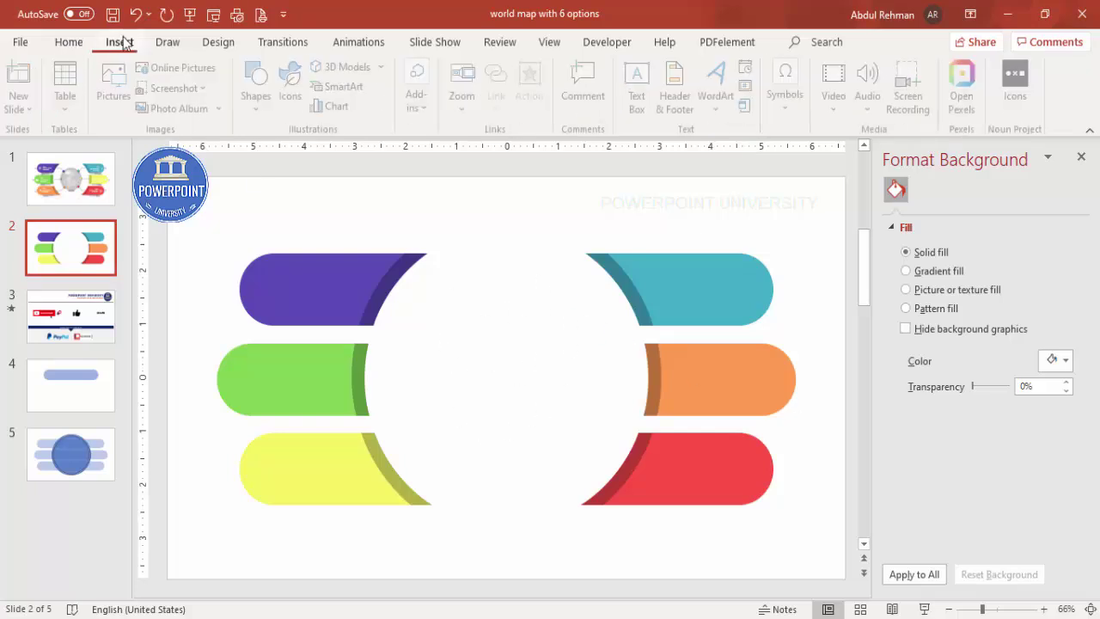
left_click(259, 86)
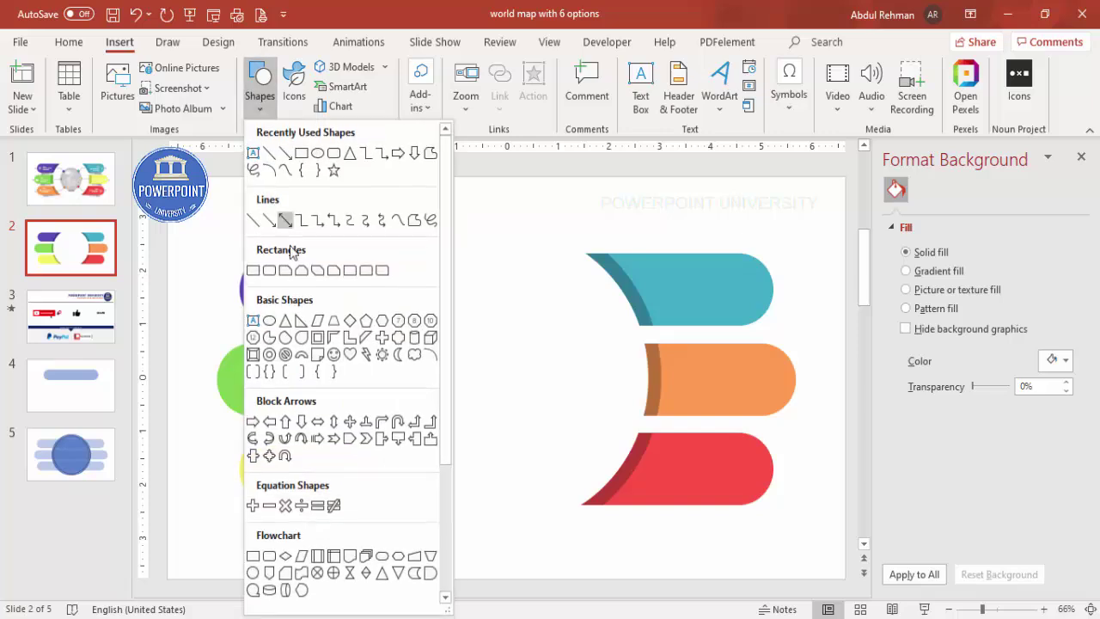
left_click(269, 321)
left_click_drag(471, 302, 611, 459)
left_click_drag(560, 386, 525, 370)
left_click(421, 86)
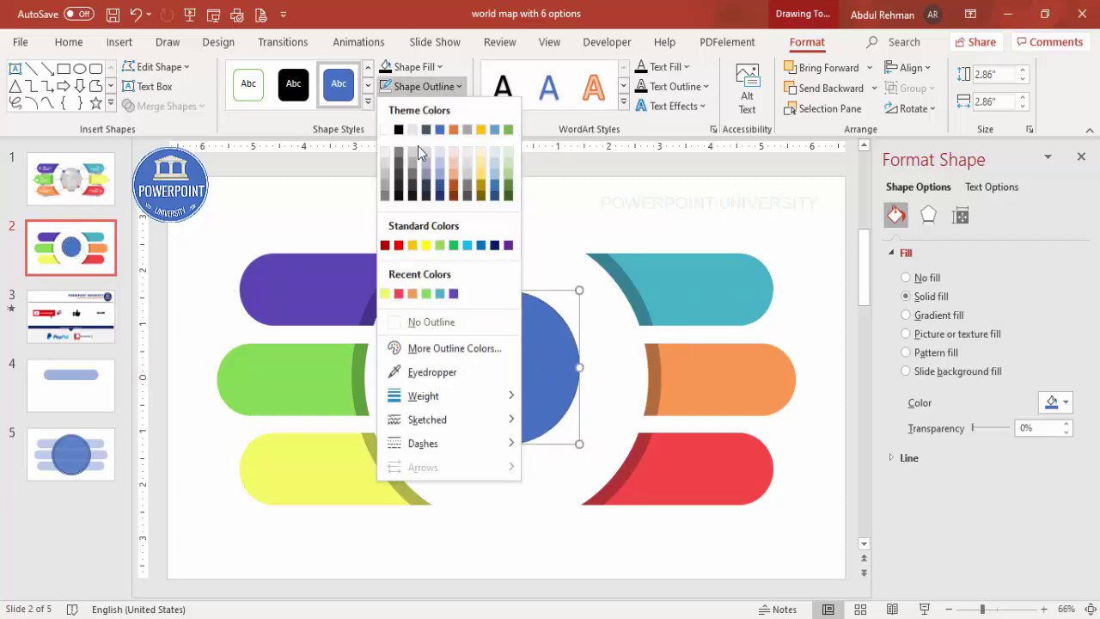
left_click(438, 324)
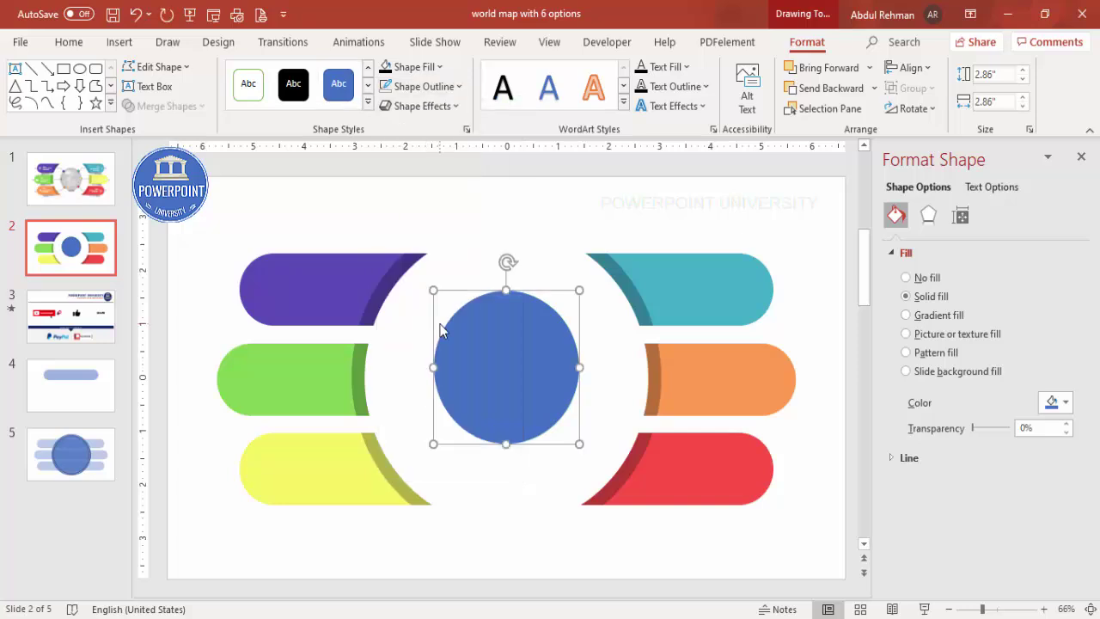
Give the circle a two-stop radial gradient fill using the third direction option
left_click(943, 317)
left_click(995, 522)
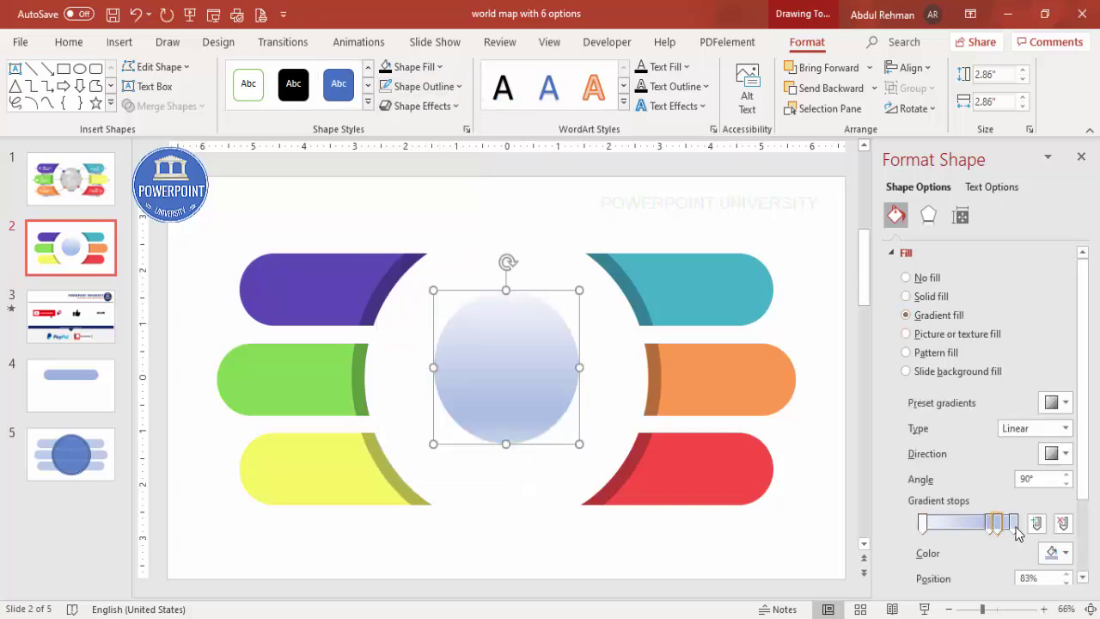
left_click(1064, 526)
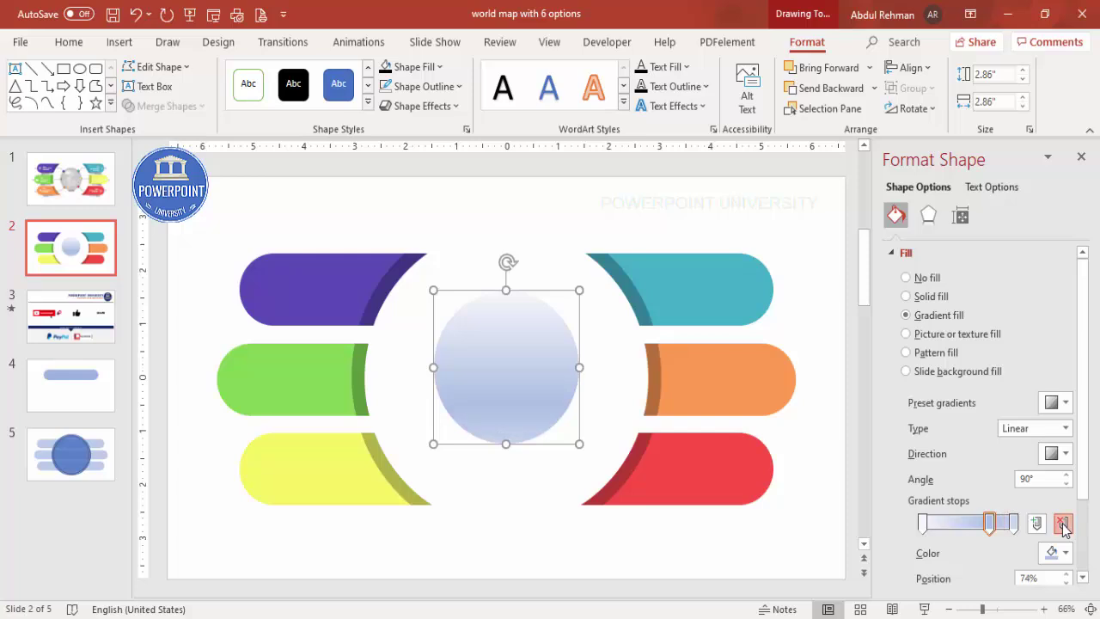
left_click(1064, 526)
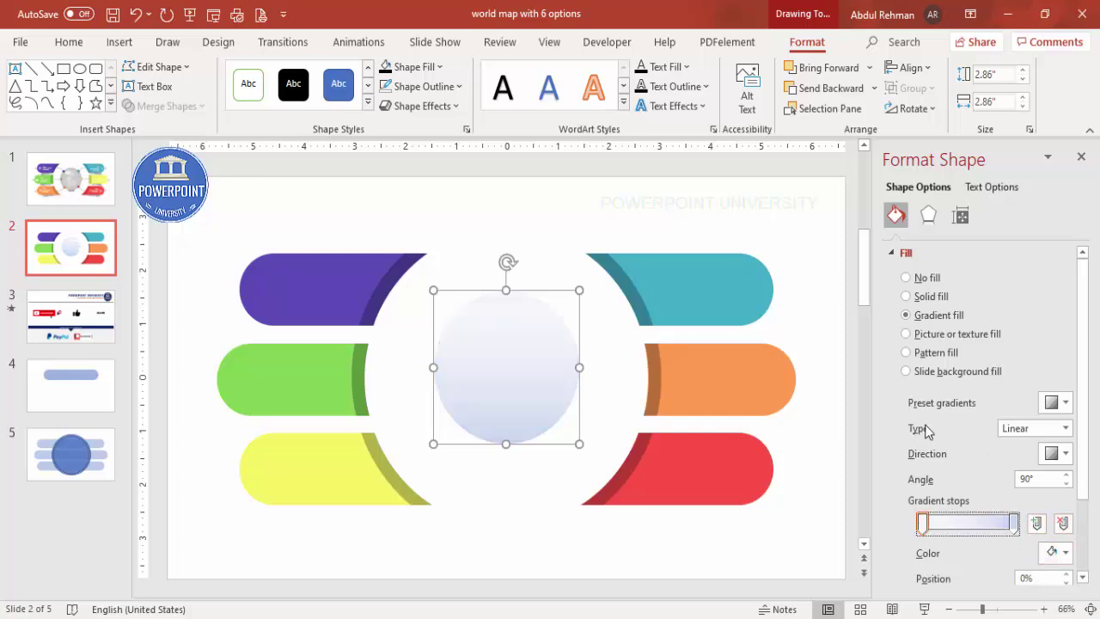
left_click(1066, 428)
left_click(1014, 462)
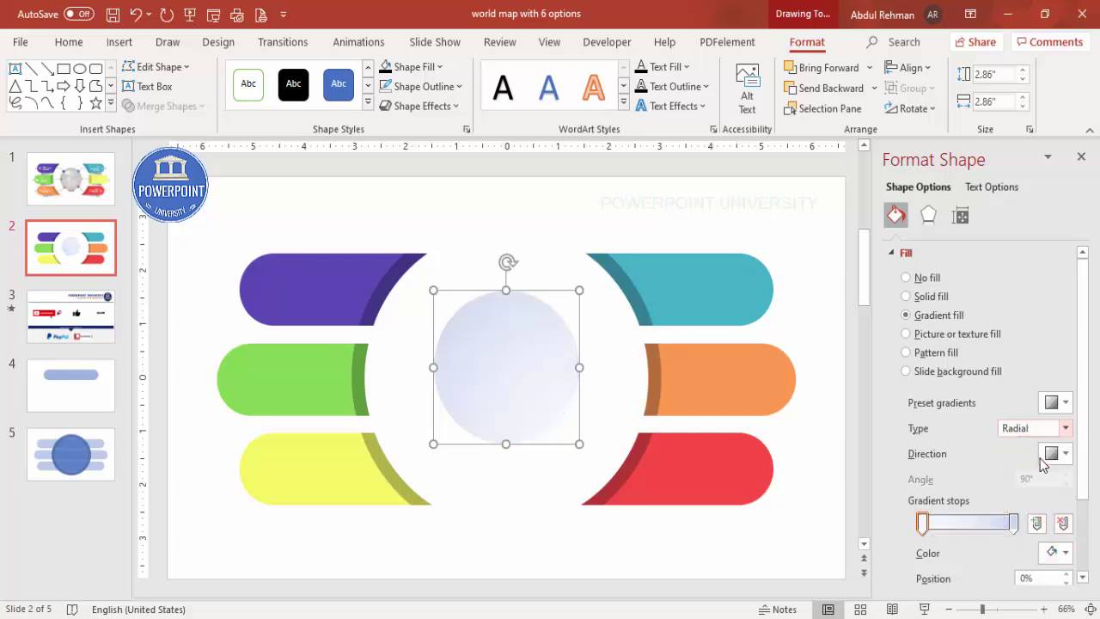
left_click(1055, 454)
left_click(1010, 482)
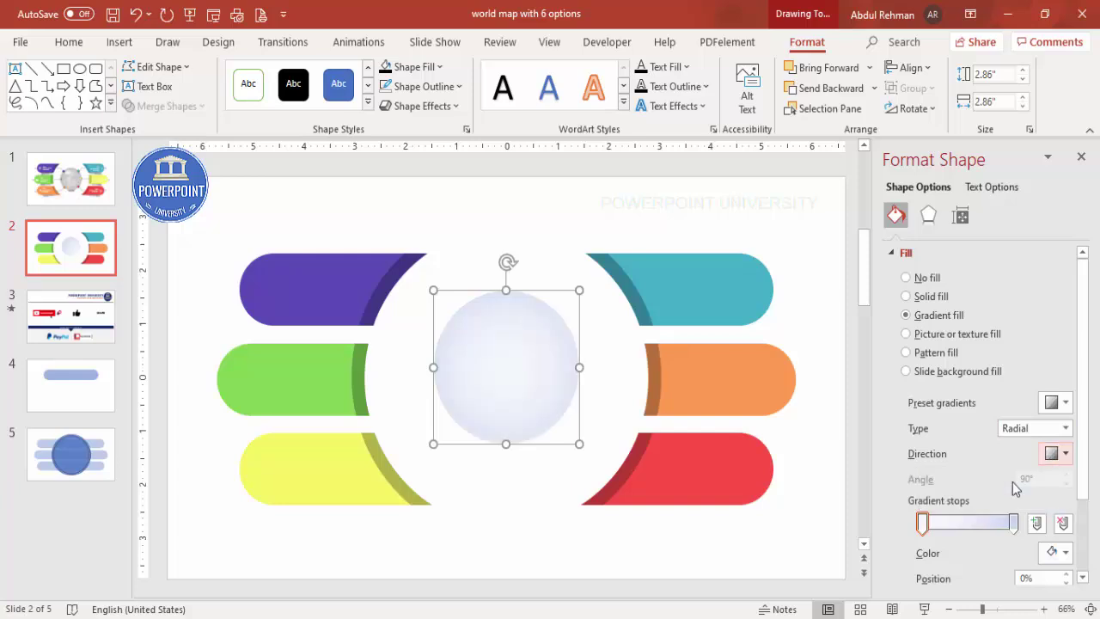
Set both gradient stops to light grey and move the right stop to 92%
left_click(1014, 522)
left_click(1064, 553)
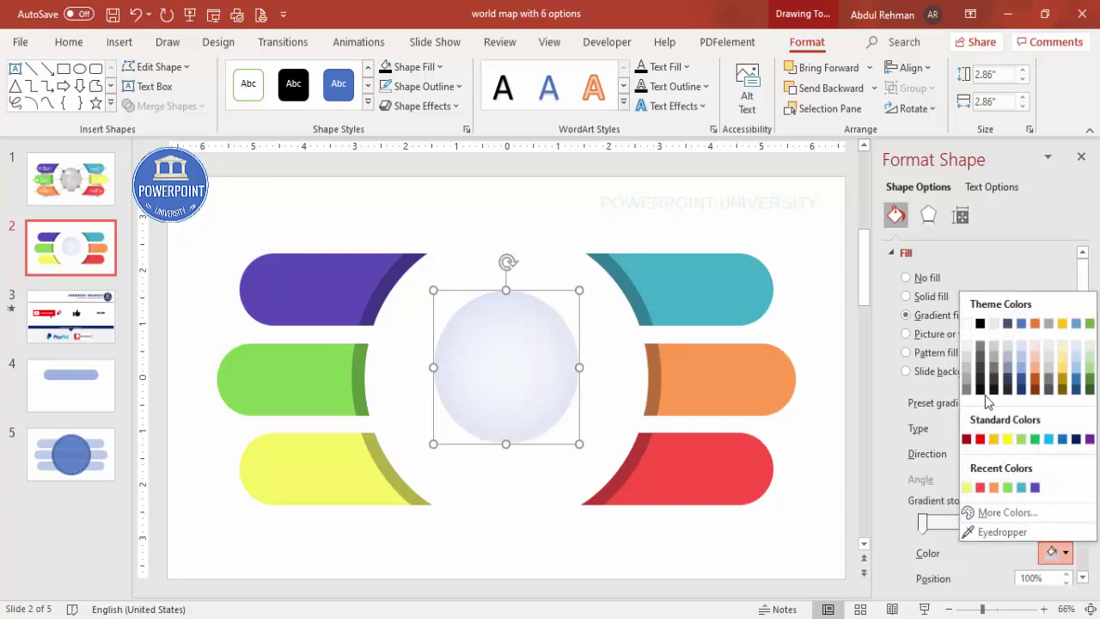
left_click(969, 374)
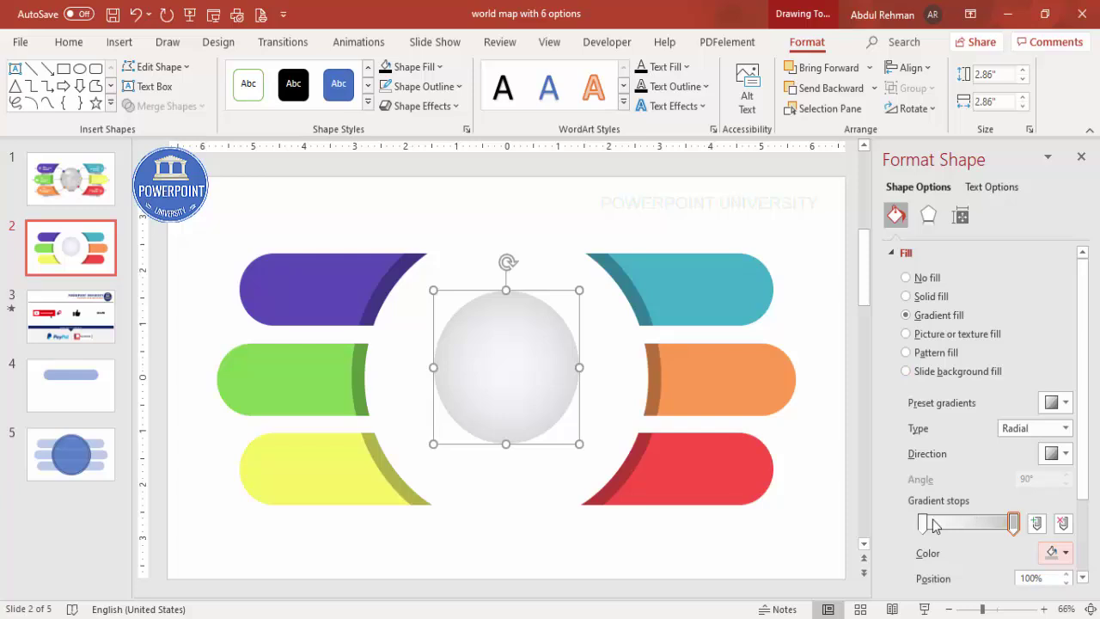
left_click(924, 523)
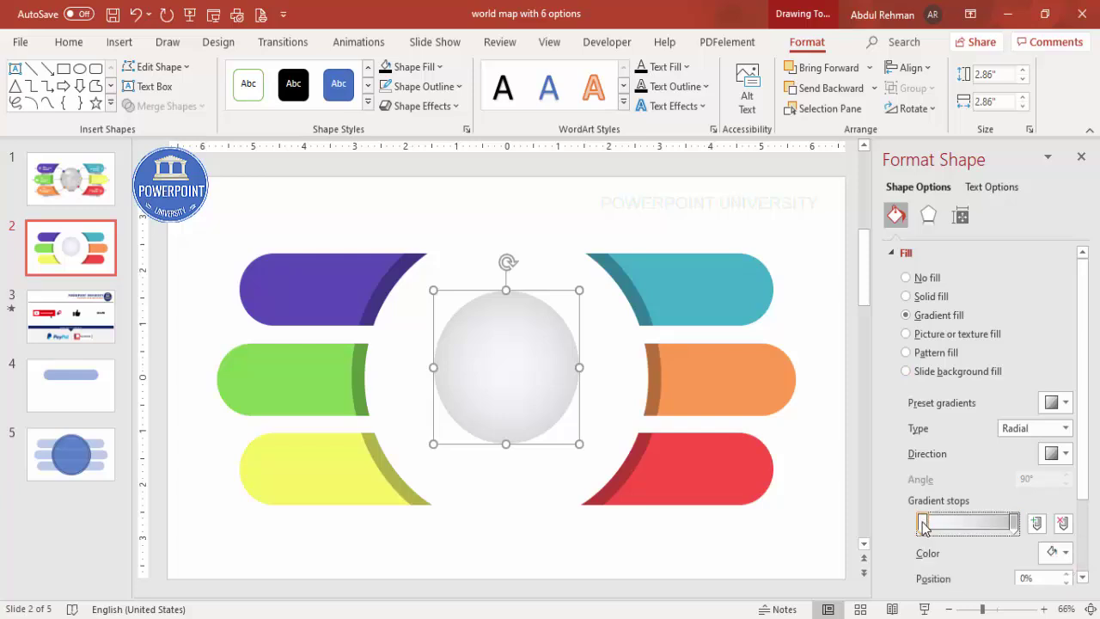
left_click(1059, 553)
left_click(967, 346)
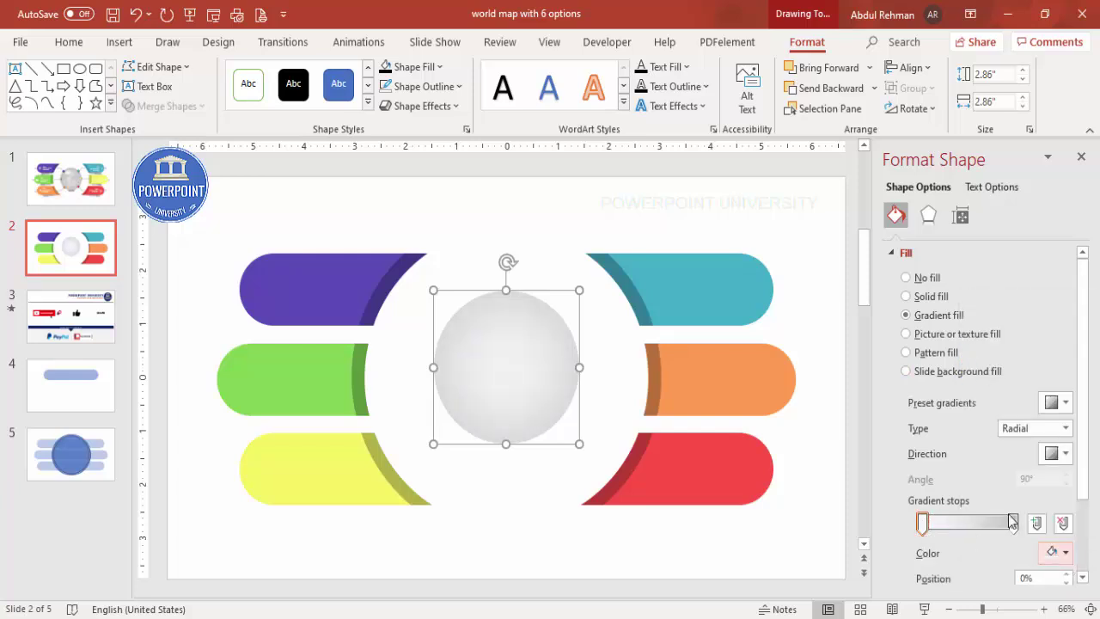
left_click_drag(1014, 530, 1008, 533)
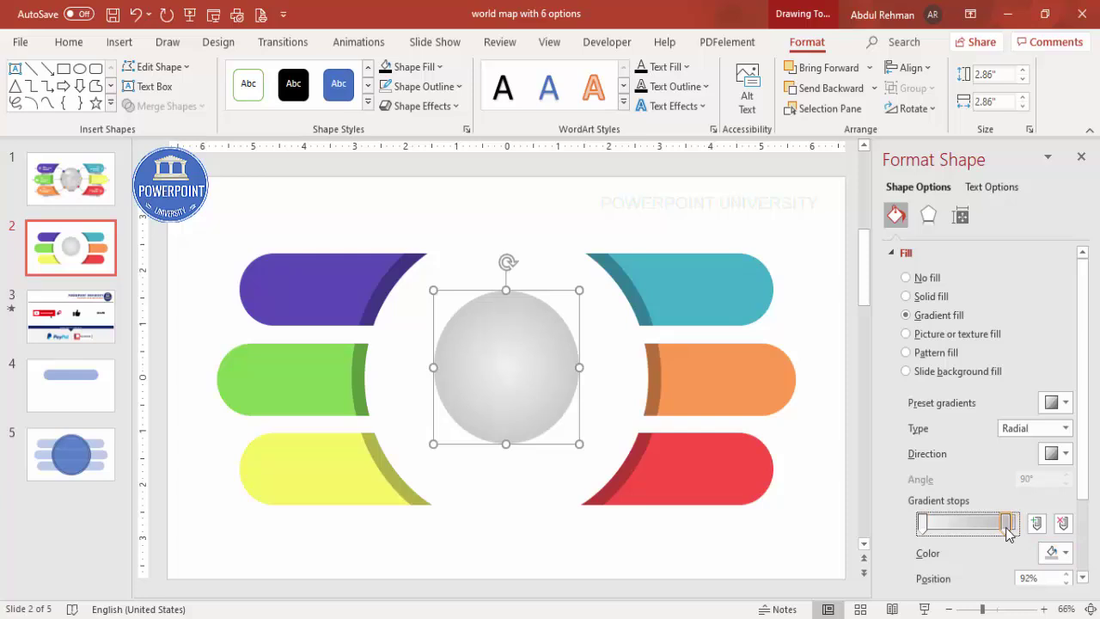
Apply the Inside: Center shadow preset to the central grey circle
left_click(929, 215)
left_click(933, 254)
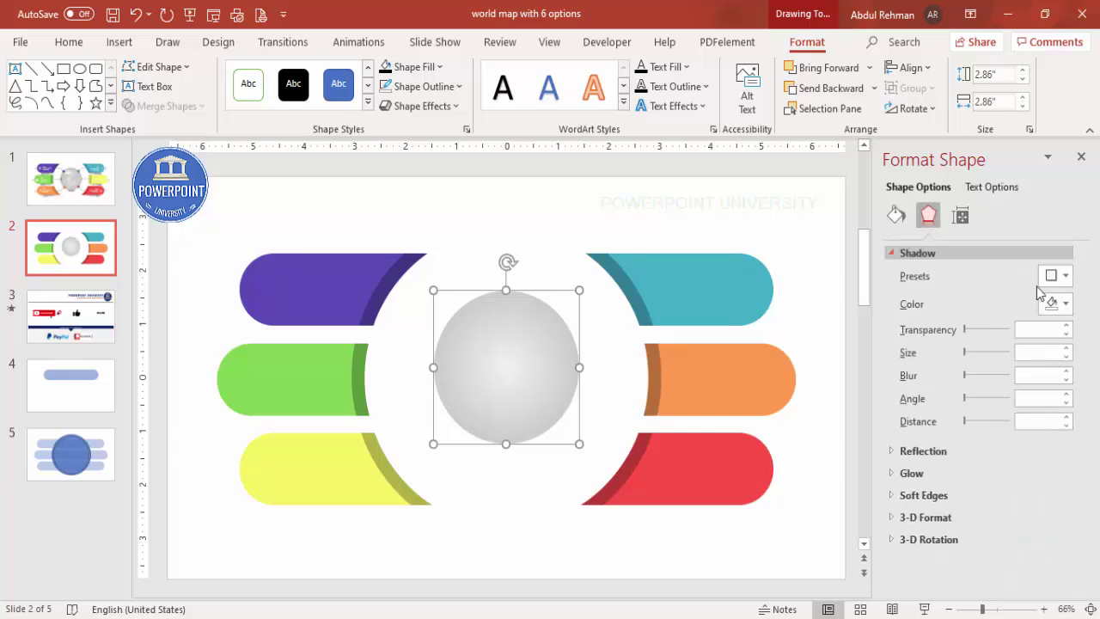
left_click(1055, 275)
left_click_drag(1090, 352, 1091, 411)
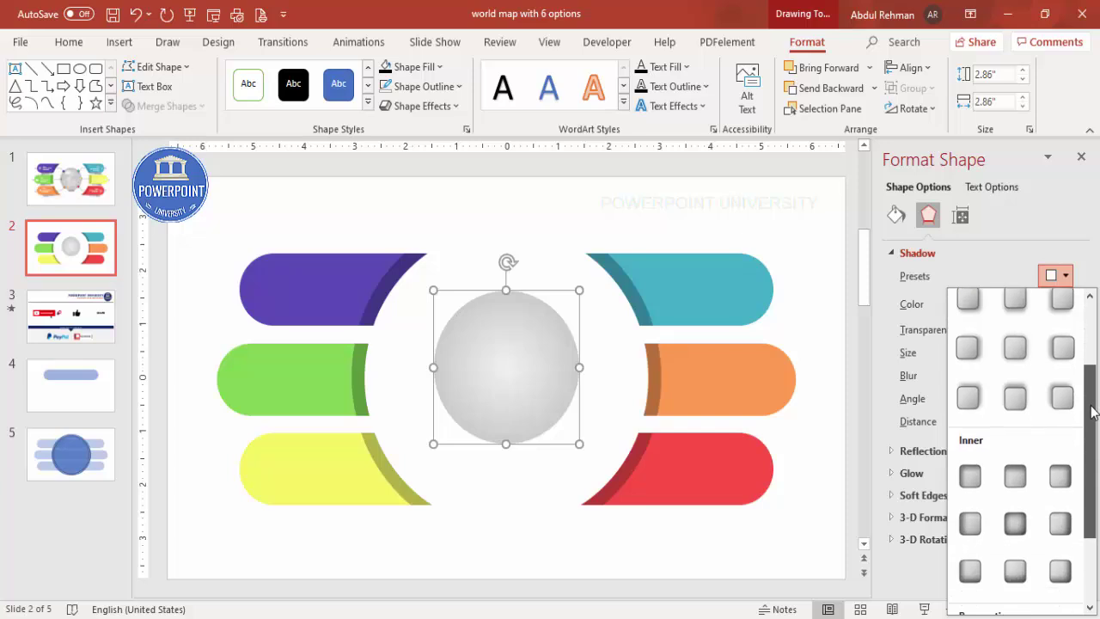
left_click(1015, 523)
Raise the inner shadow blur to 43 pt and make its colour a darker grey
left_click(1066, 371)
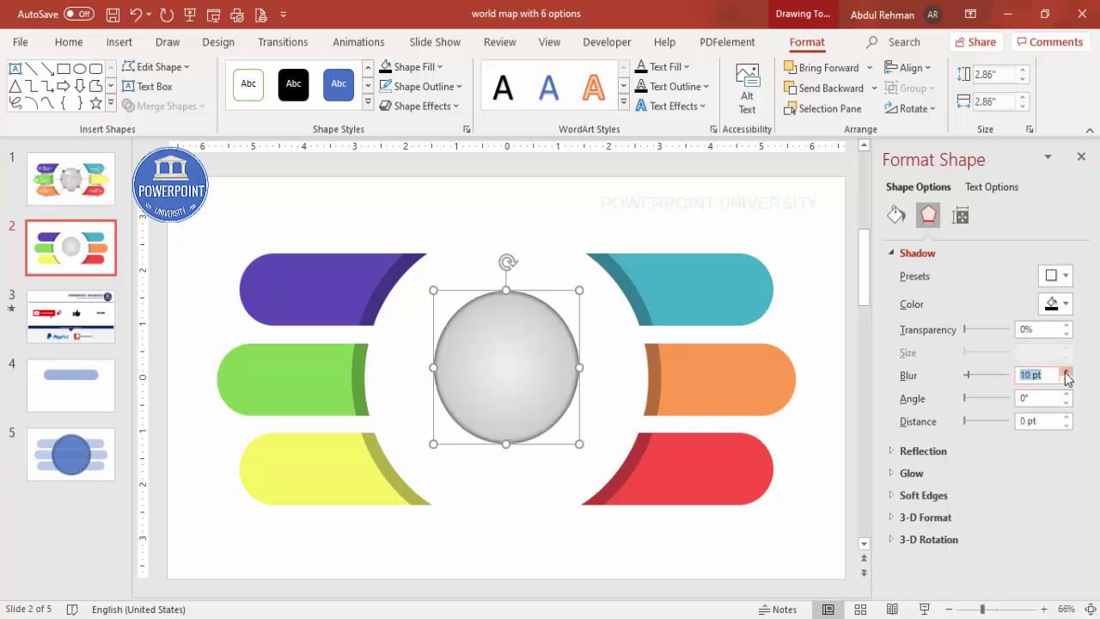
left_click_drag(1066, 373, 1062, 369)
left_click(1056, 303)
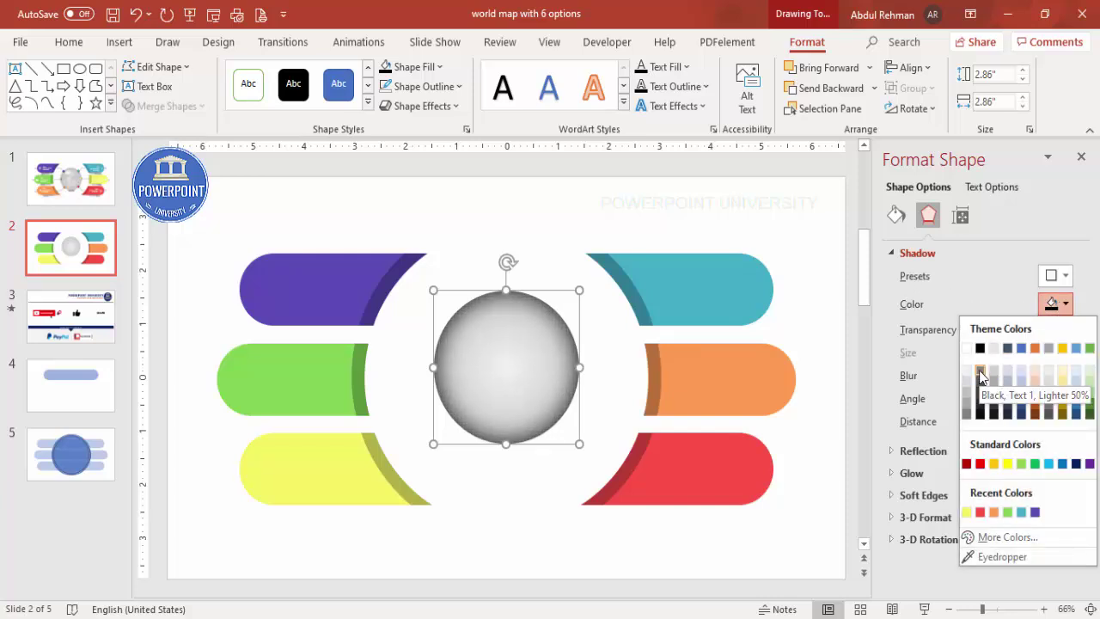
left_click(980, 371)
left_click(1056, 304)
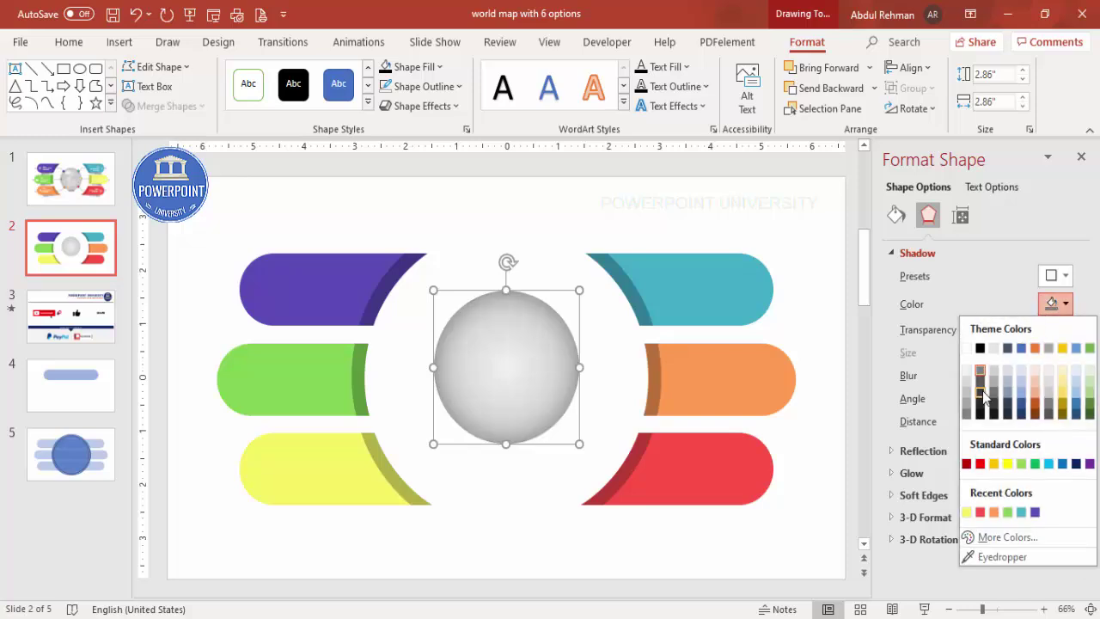
left_click(980, 390)
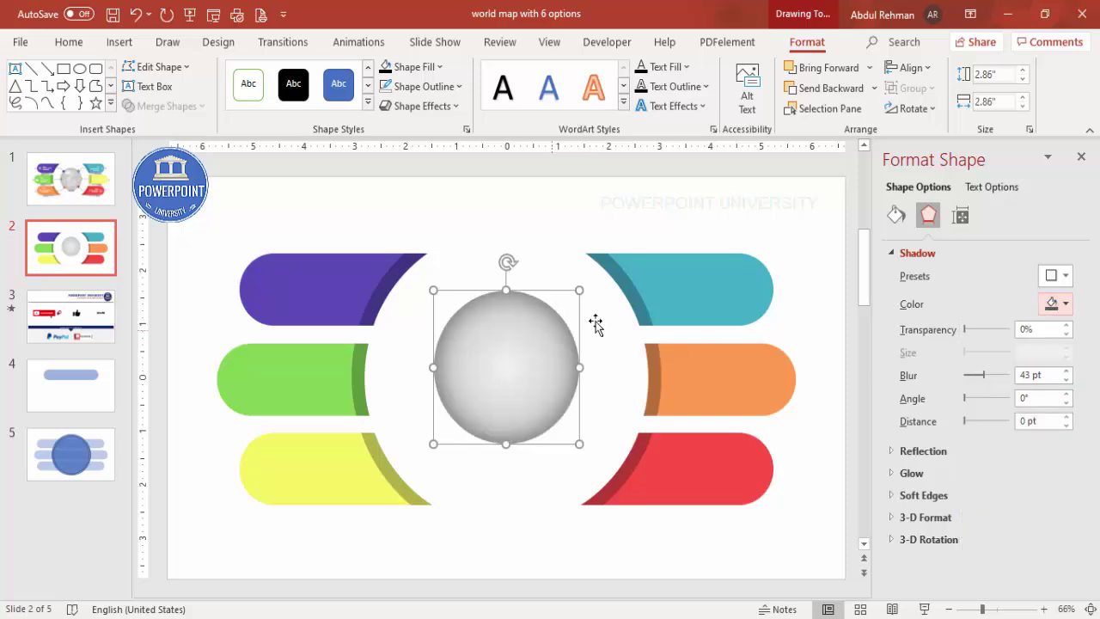
left_click(485, 228)
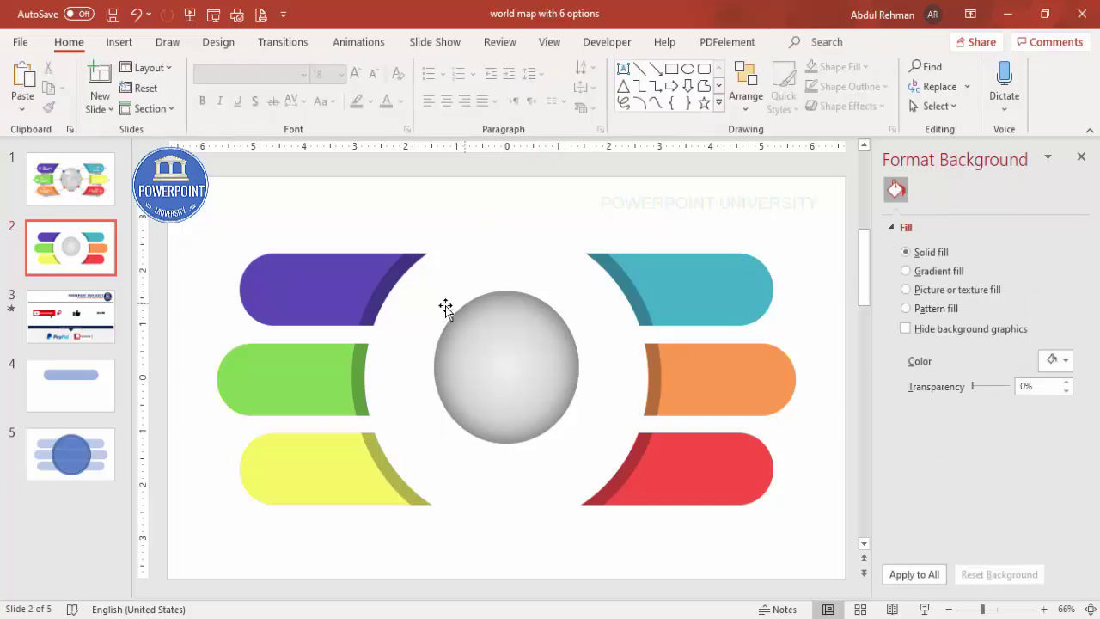